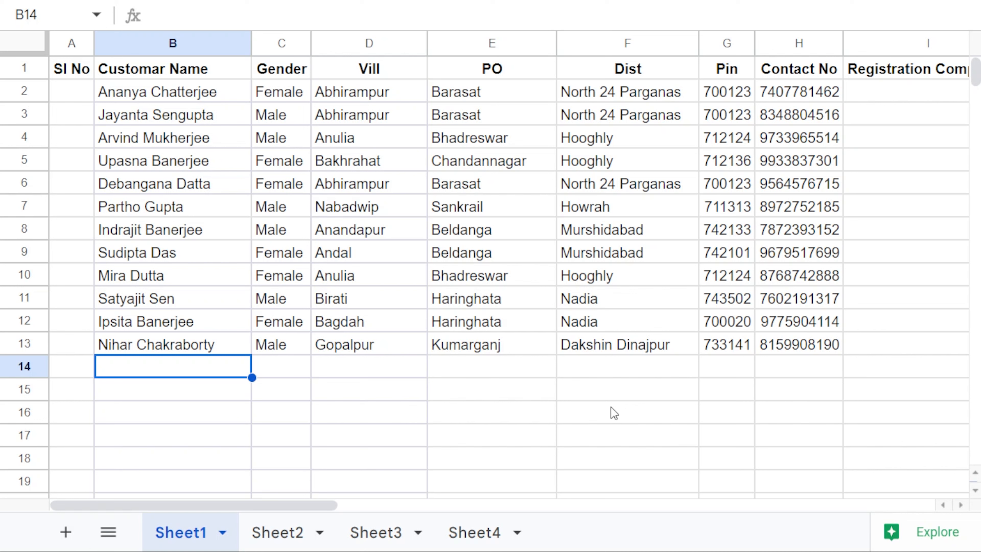
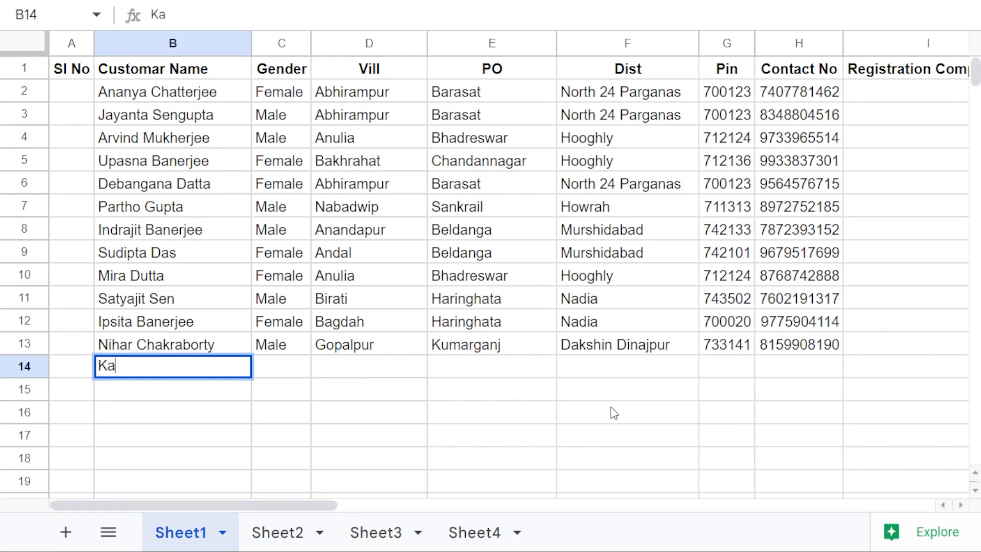
Step: Enter the new customer's full name in B14 and gender Female in C14
key(Tab)
text(F)
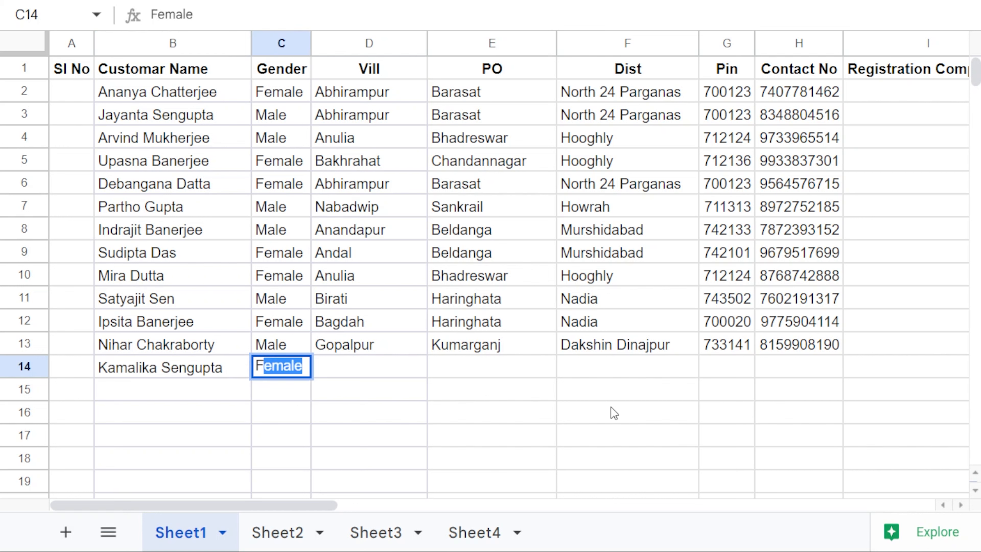
key(Tab)
Step: Enter Andal as the village in D14, then clear it again
text(anu)
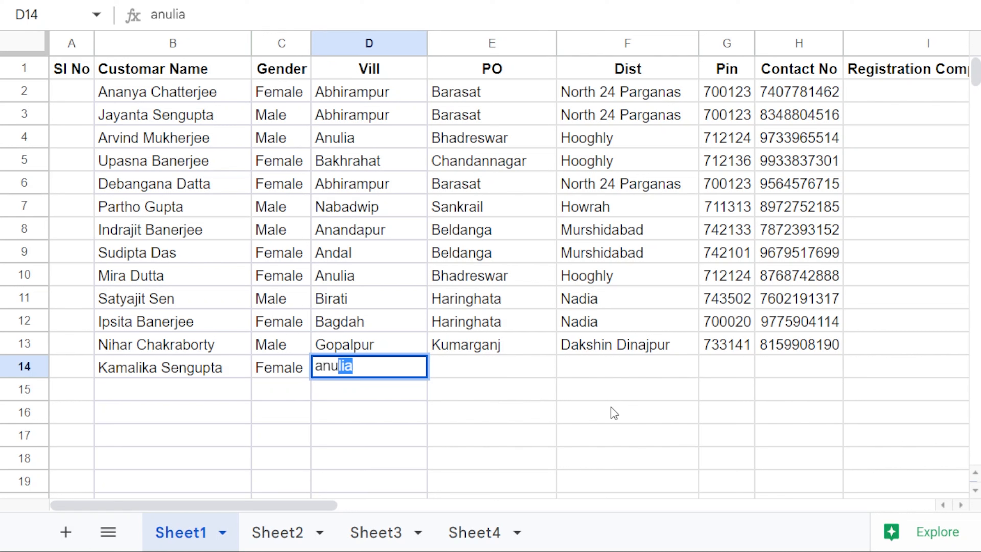
key(BackSpace)
key(BackSpace)
text(d)
key(Tab)
key(Left)
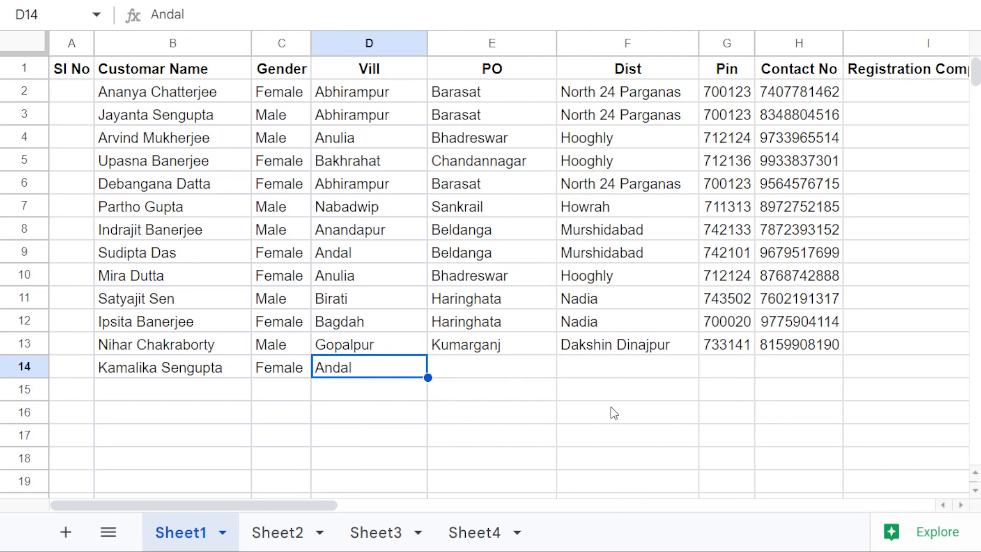
key(Delete)
key(Up)
key(Up)
key(Up)
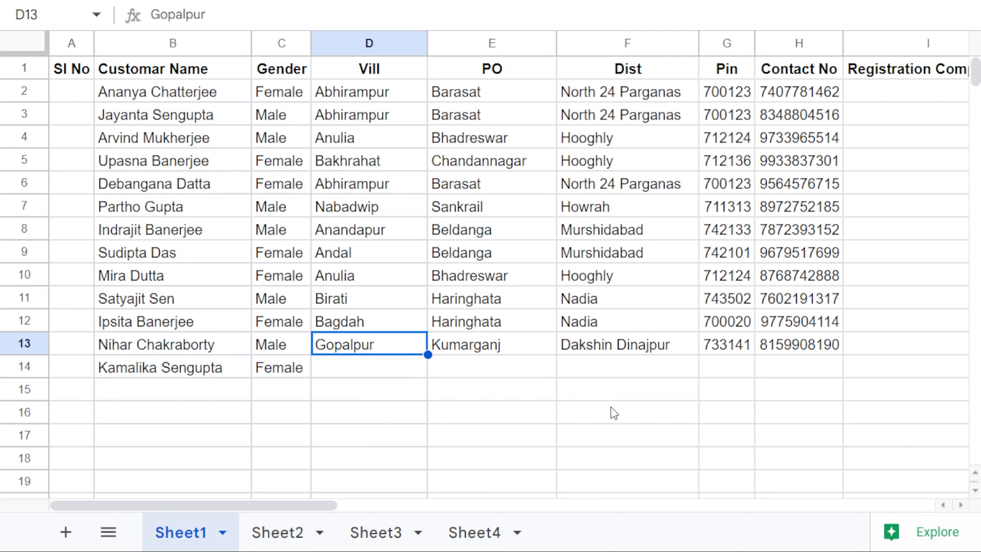
Step: Clear D11's village, cancel a retyped village in D14, and restore Birati in D11
key(Delete)
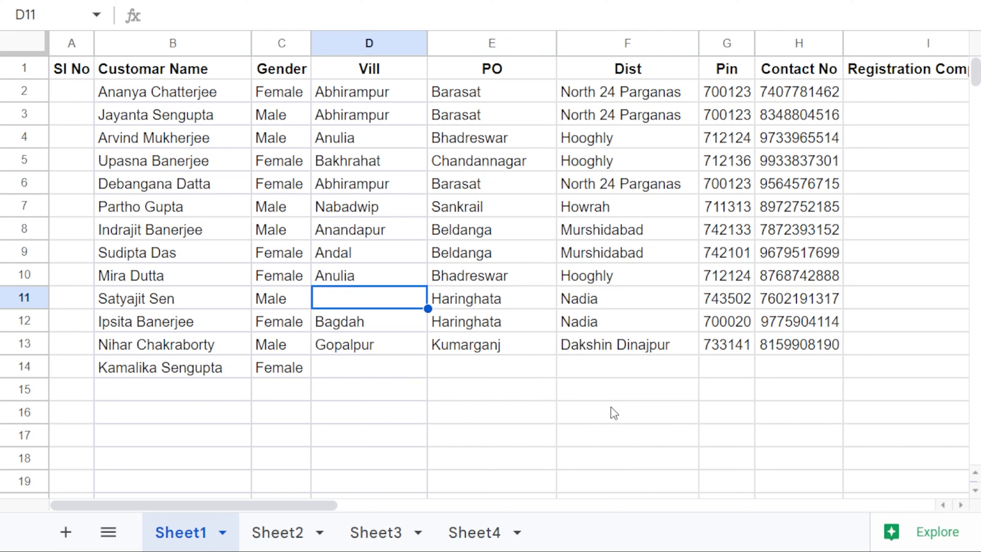
key(Down)
key(Down)
key(Down)
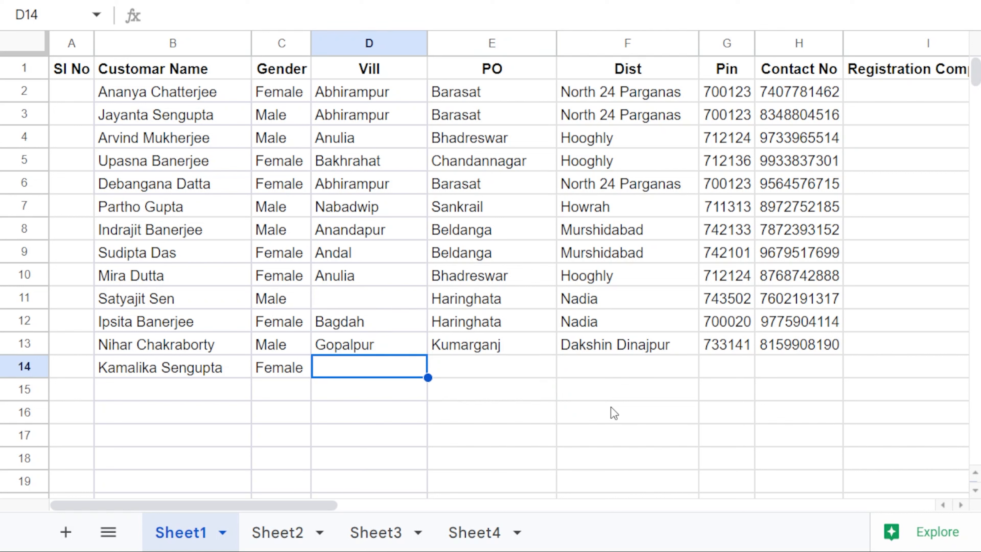
text(anul)
key(BackSpace)
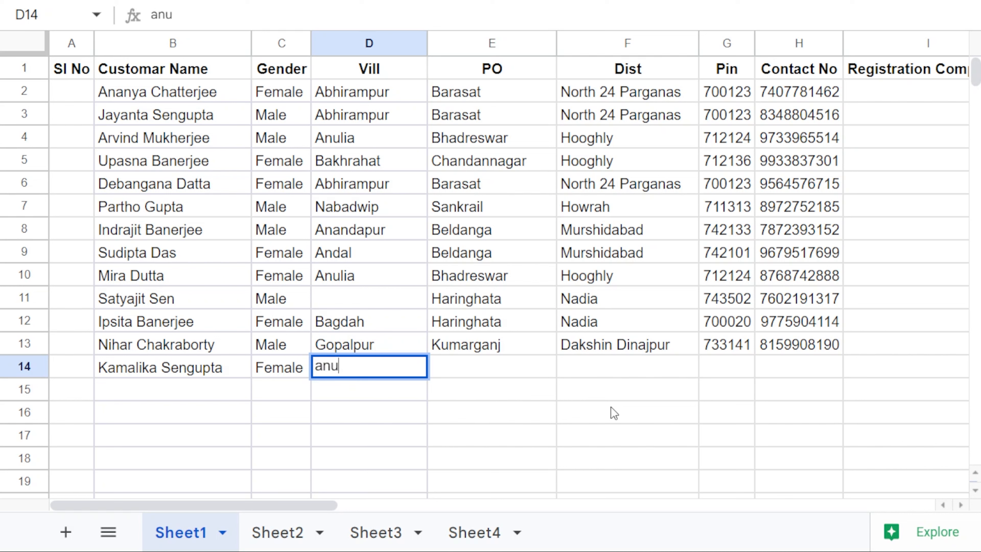
key(BackSpace)
text(dal)
key(Escape)
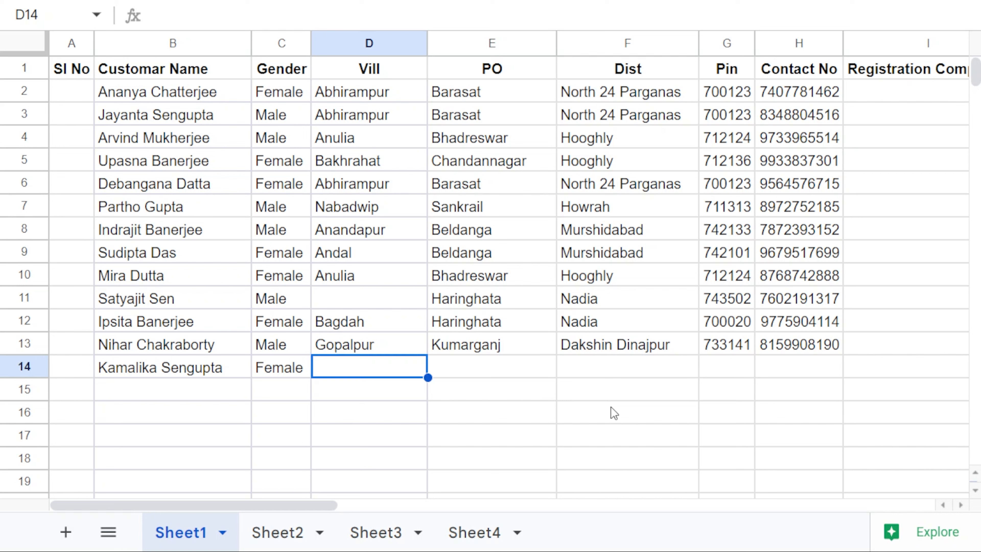
key(ctrl+z)
key(Down)
key(Down)
key(Down)
Step: Fill row 14 with village Anulia, PO Sankrail, district Hooghly and the pin code
text(and)
key(BackSpace)
key(BackSpace)
text(u)
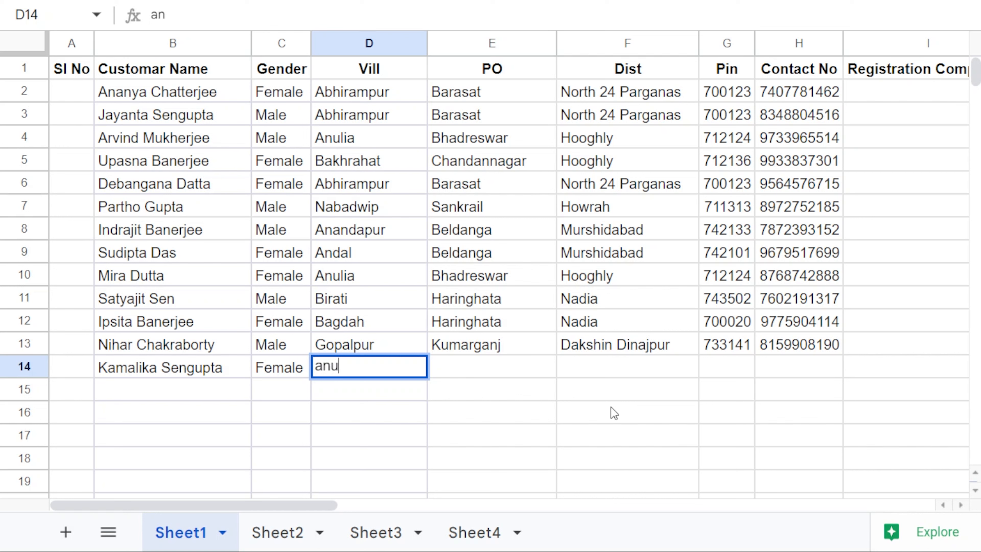
key(Tab)
text(s)
key(Tab)
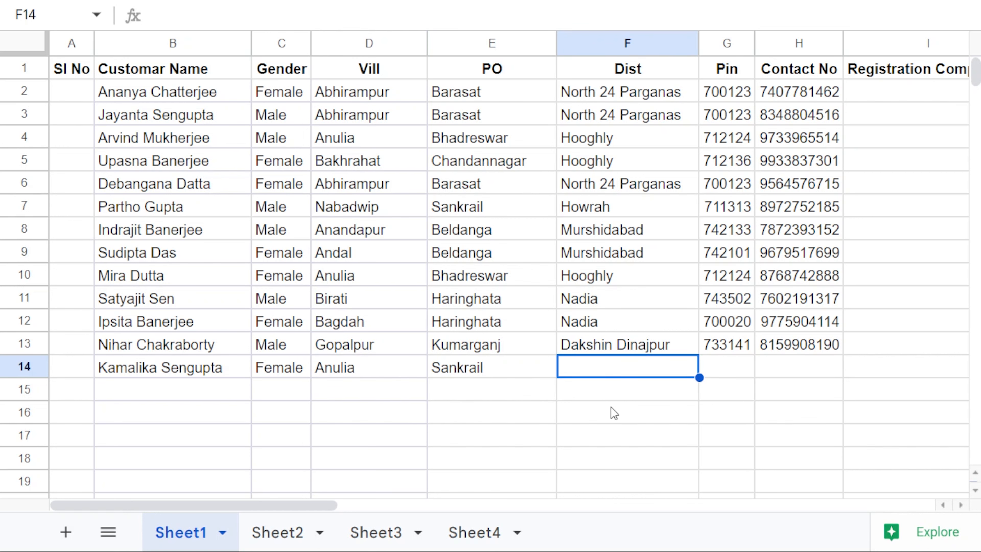
text(hooghly)
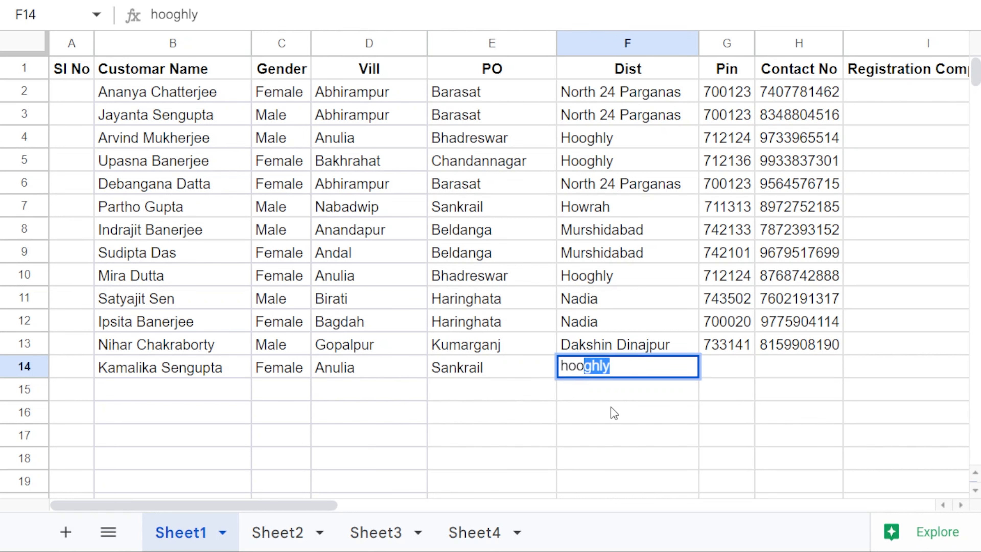
key(Tab)
text(74125)
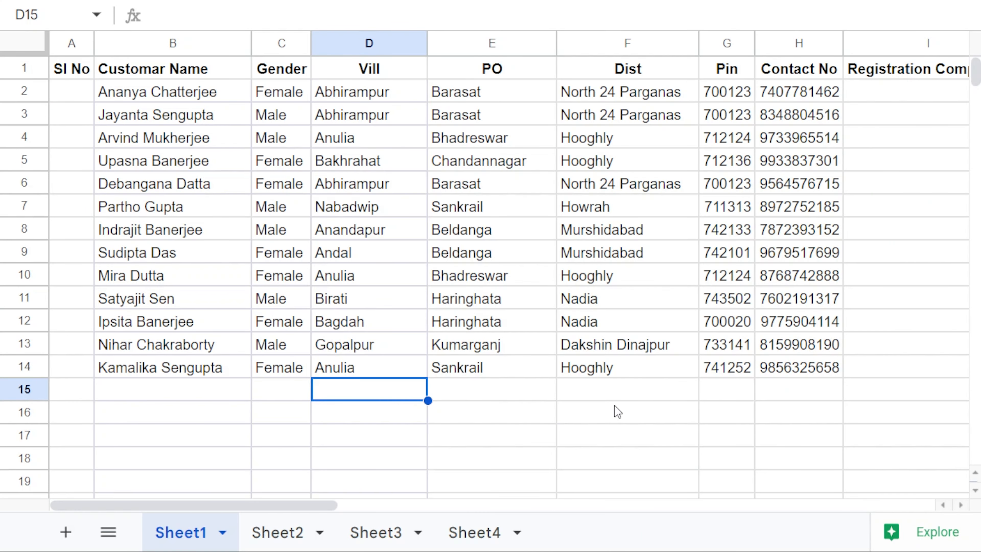
key(Left)
key(Left)
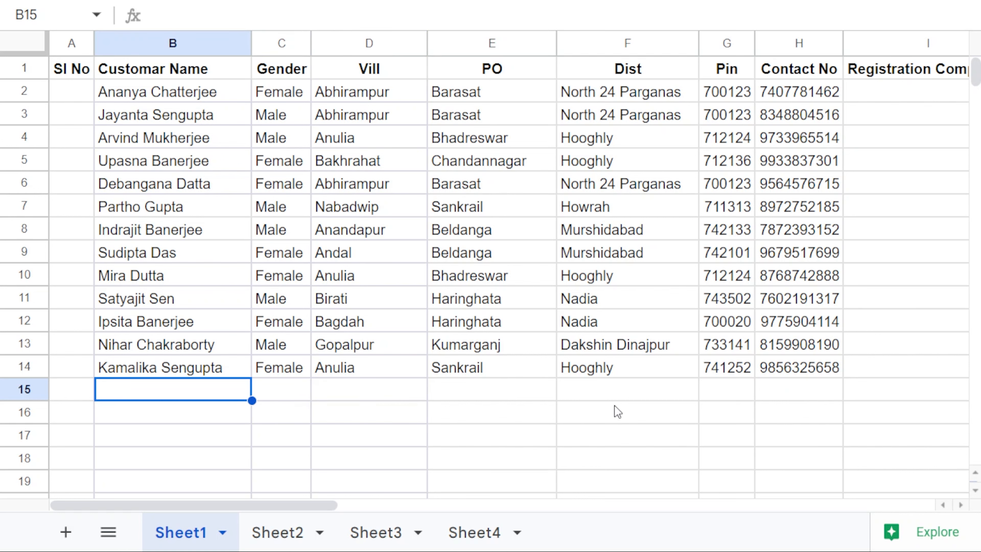
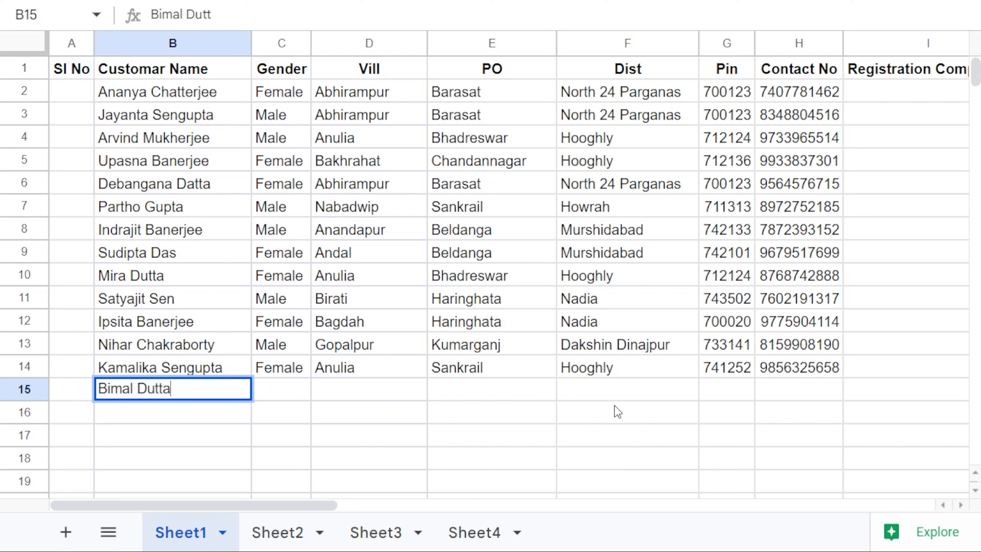
Step: Enter the new customer's full name in B15 with gender Male
key(Tab)
text(m)
key(Tab)
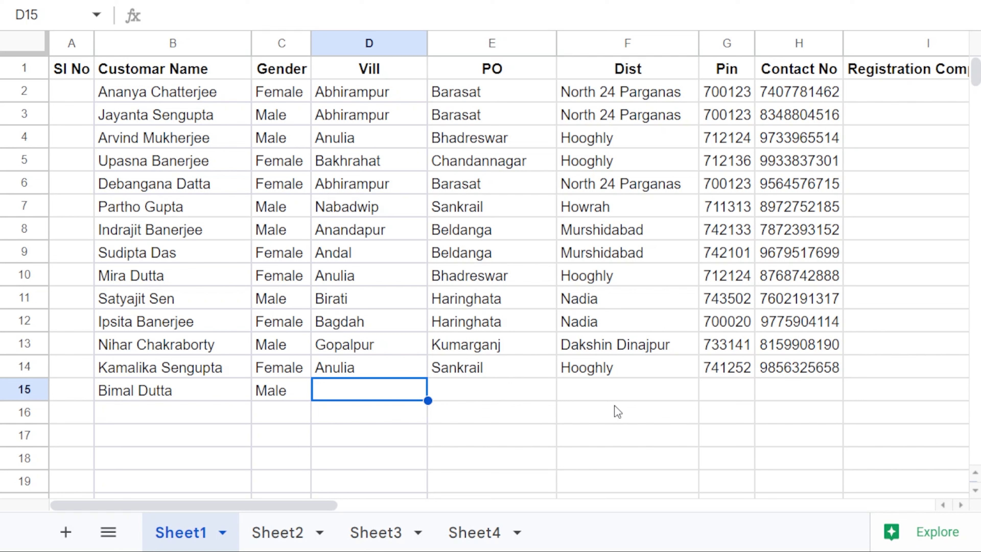
Step: Copy row 14's village, PO, district and pin down into row 15 with Ctrl+D
key(ctrl+d)
key(Tab)
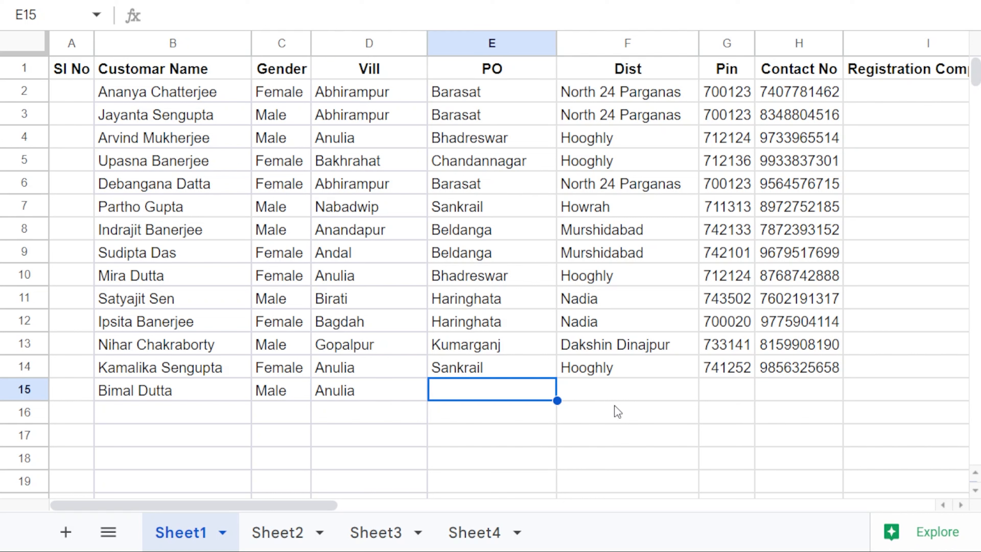
key(shift+Right)
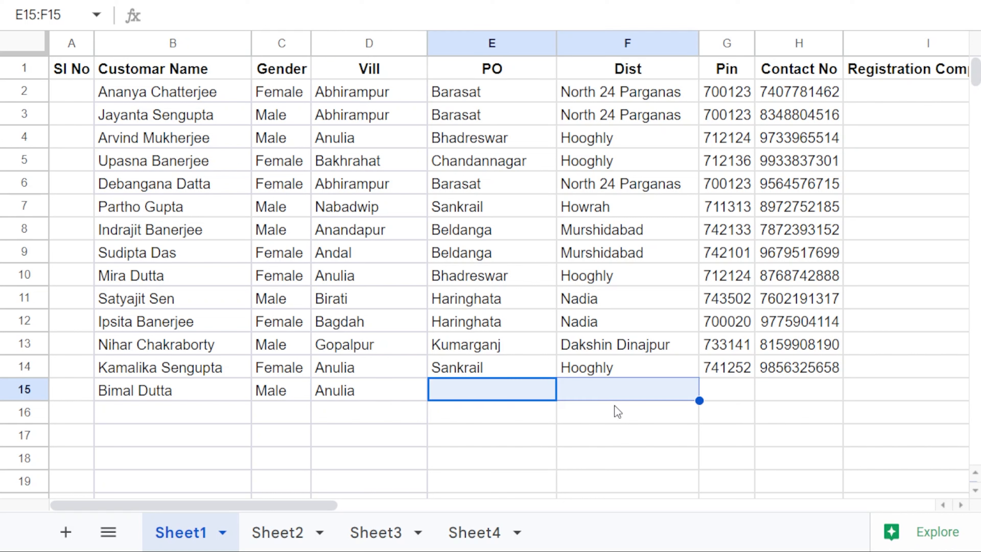
key(shift+Left)
shift+click(602, 410)
shift+click(602, 390)
key(ctrl+d)
click(738, 392)
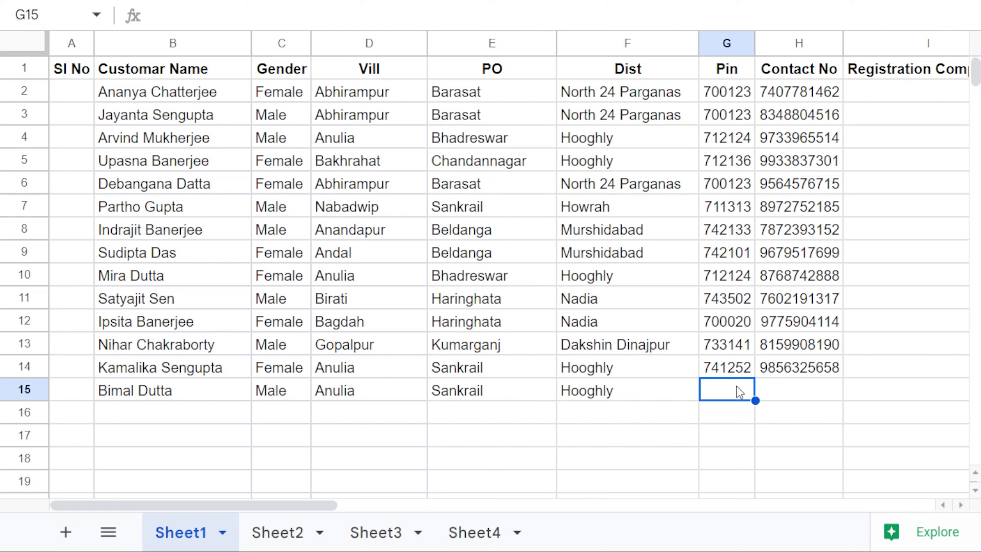
key(ctrl+d)
Step: Enter the customer's contact number in H15
click(797, 391)
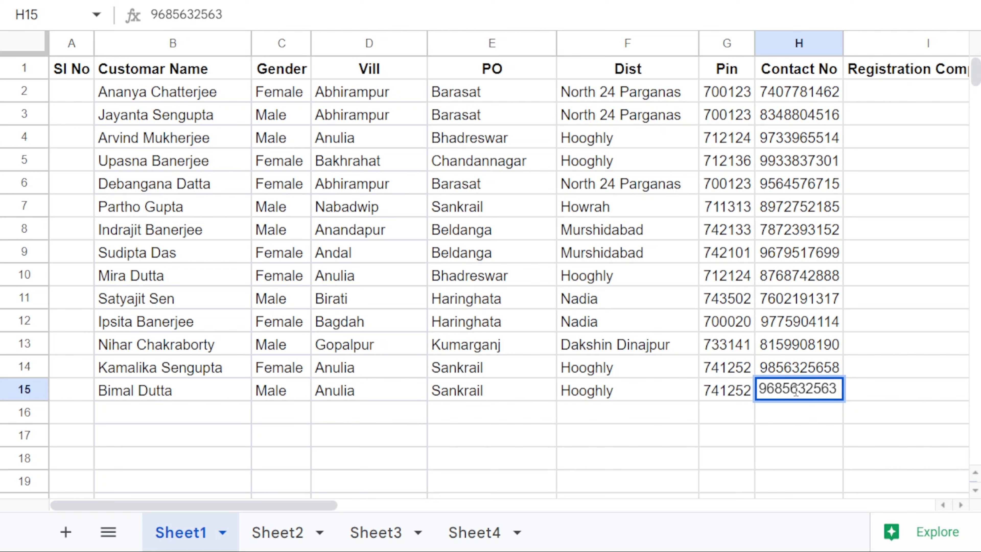
key(Return)
click(297, 396)
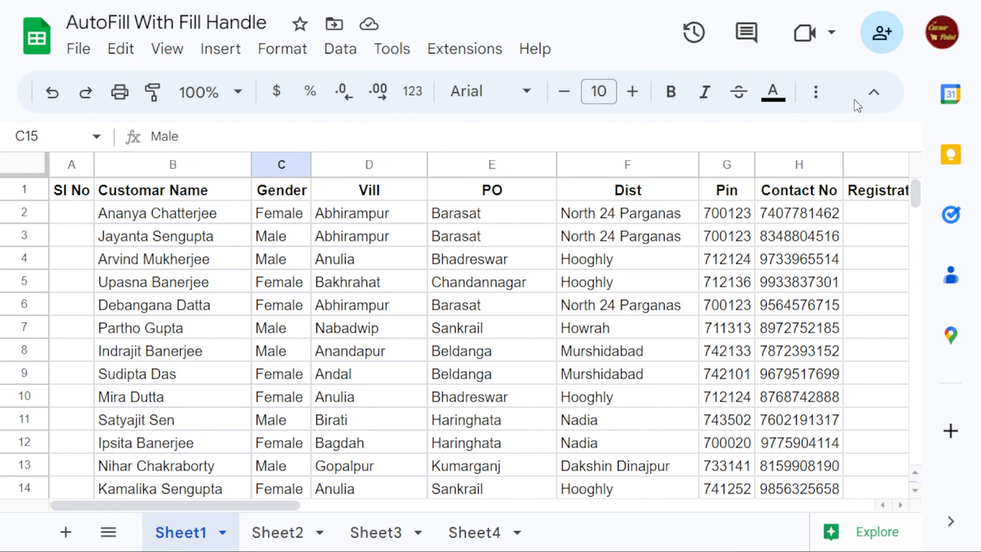
Step: Apply all borders to the table and switch the sheet to full-screen view
click(815, 91)
click(365, 134)
click(377, 183)
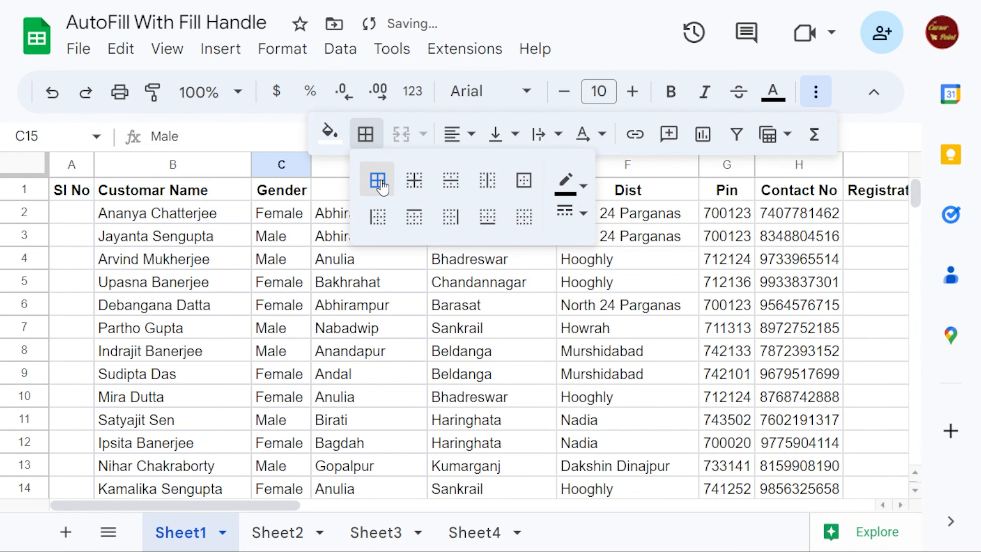
click(425, 342)
click(166, 48)
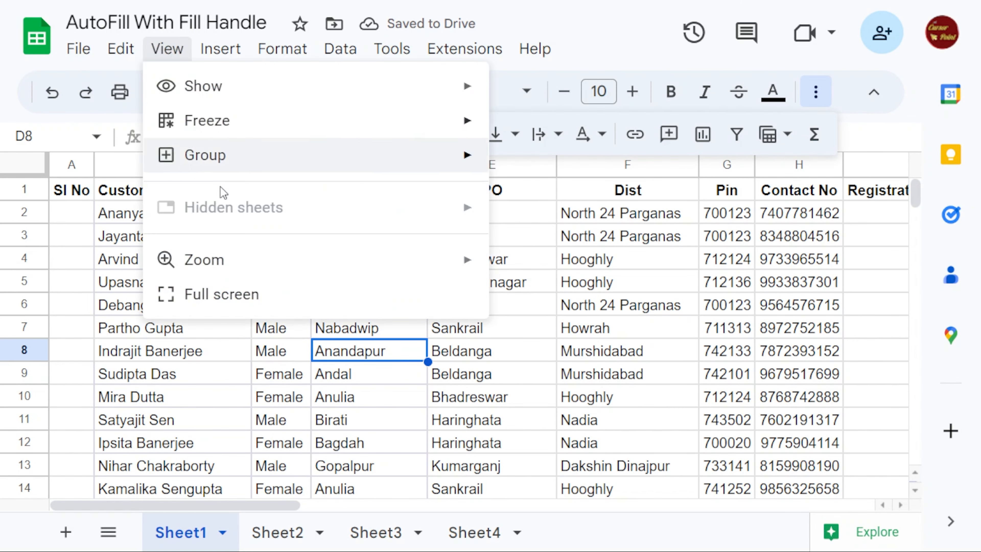
click(234, 293)
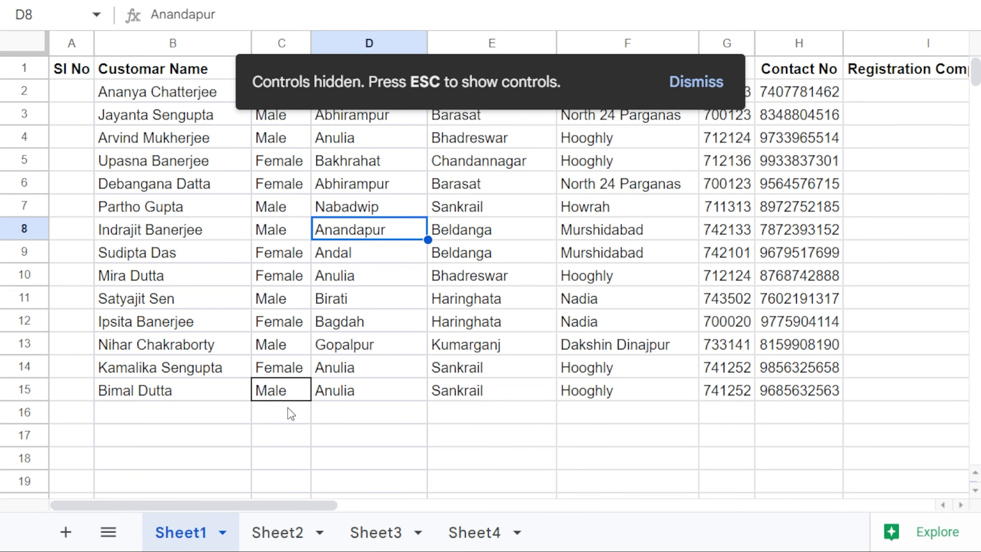
Step: Enter Male as the gender in cell C16
click(286, 423)
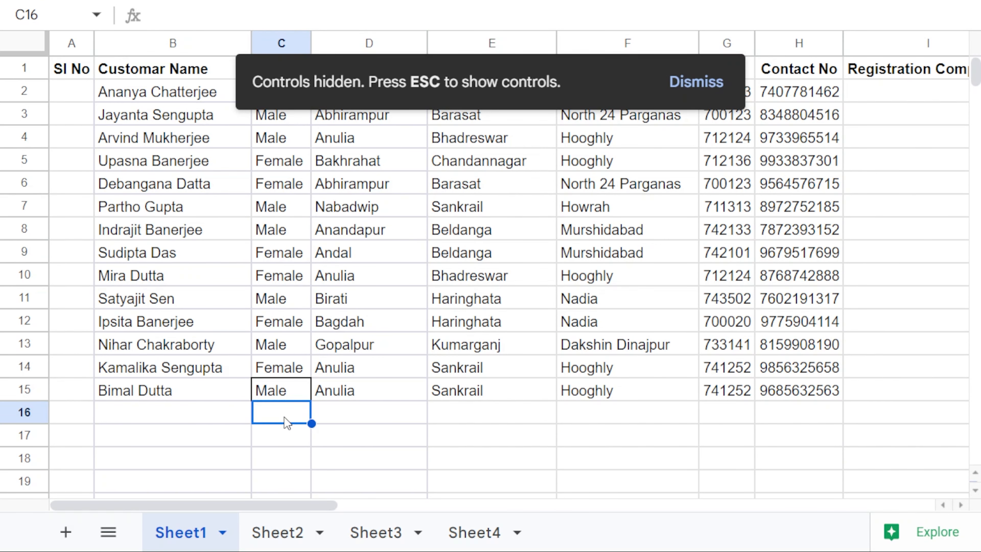
text(Male)
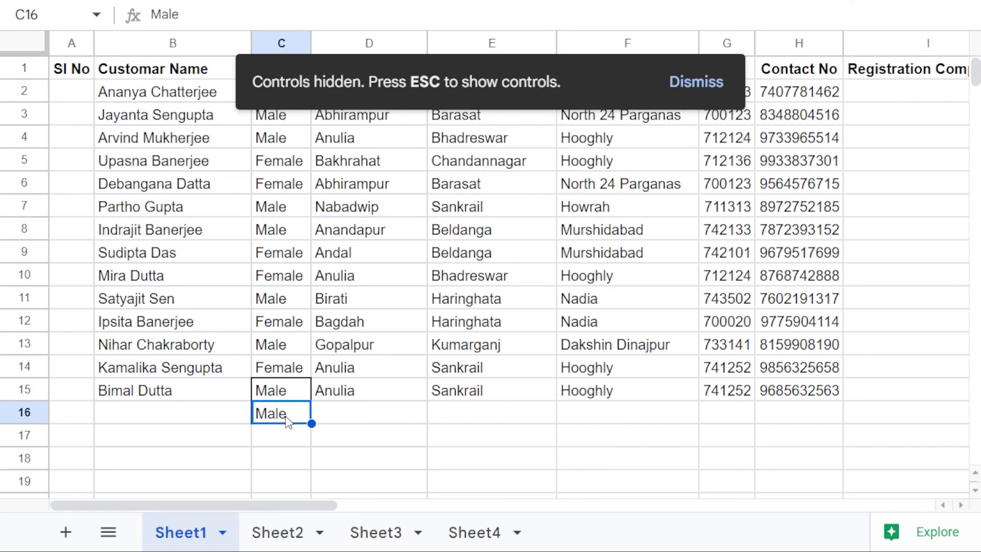
click(359, 421)
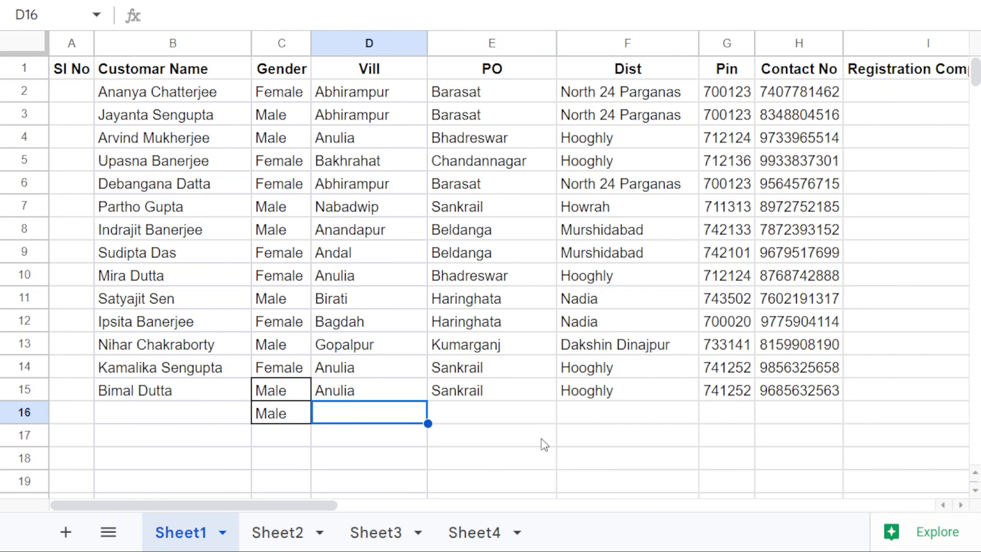
Step: Enter Yes in cell I2 of the Registration Complete? column
drag(323, 503, 401, 504)
click(710, 95)
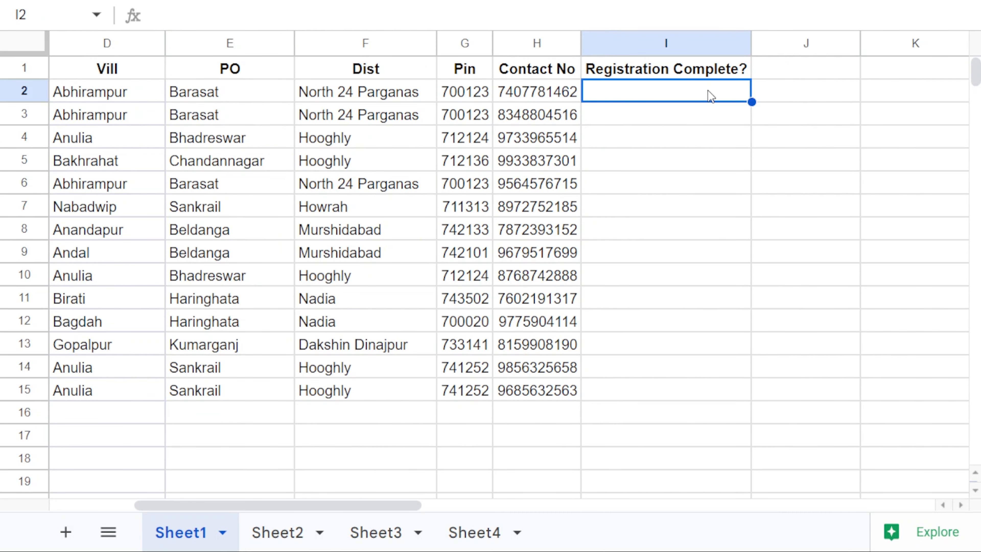
text(Yes)
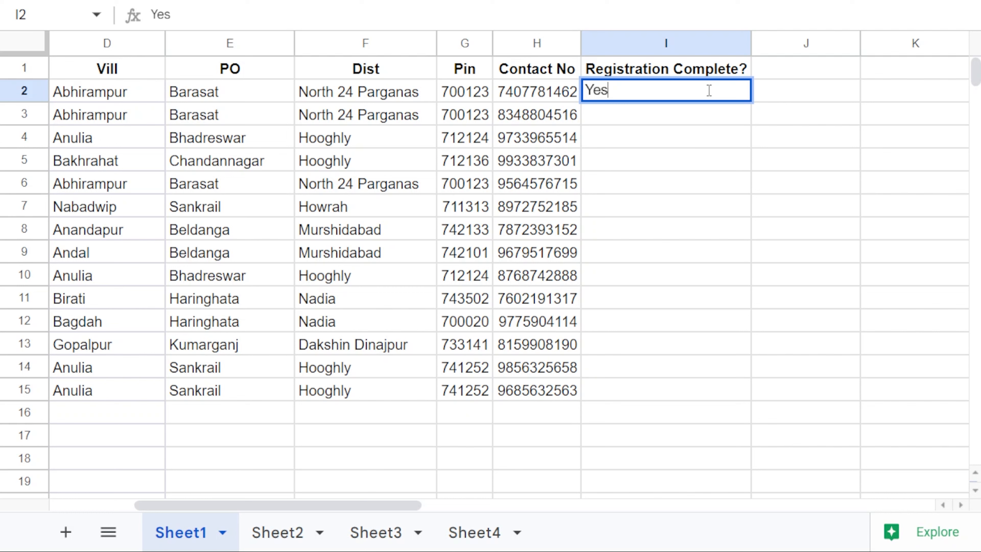
key(Return)
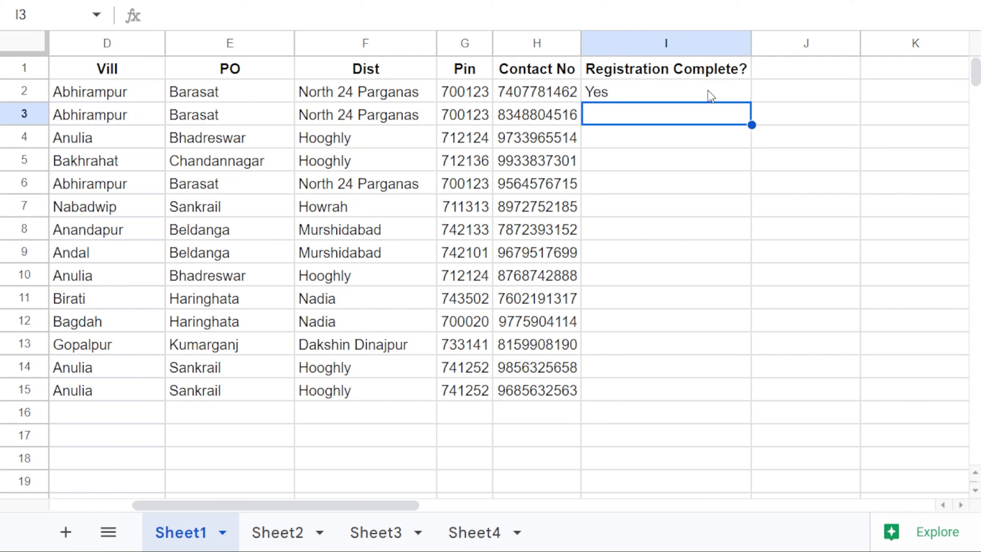
Step: Fill Yes from I2 down through I15 with Ctrl+D
click(711, 96)
drag(710, 95, 697, 381)
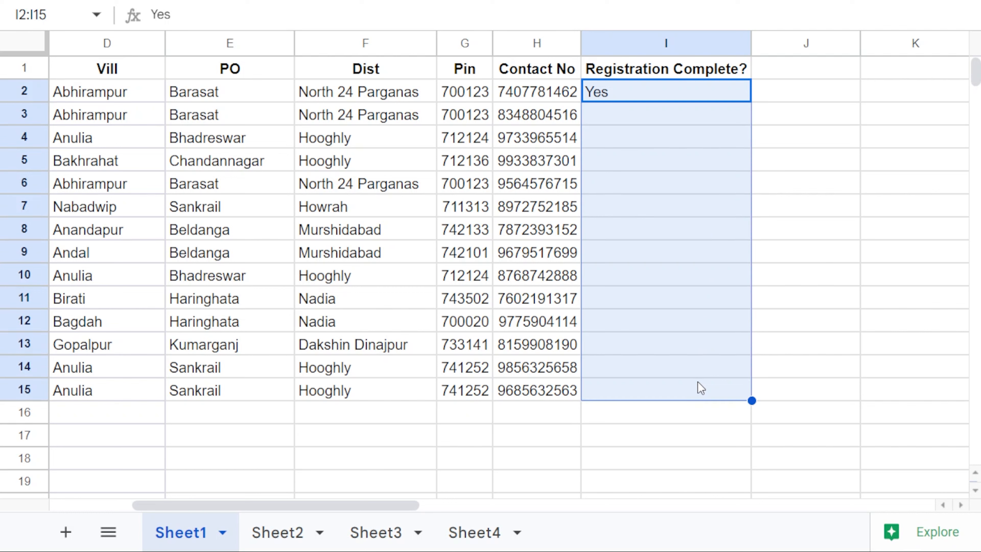
key(ctrl+d)
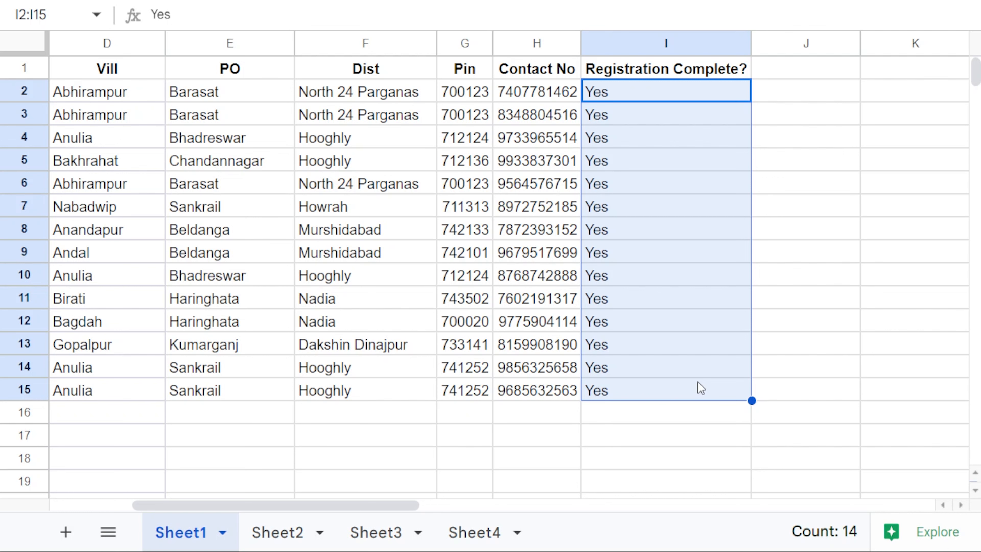
key(ctrl+z)
click(709, 304)
drag(678, 98, 686, 384)
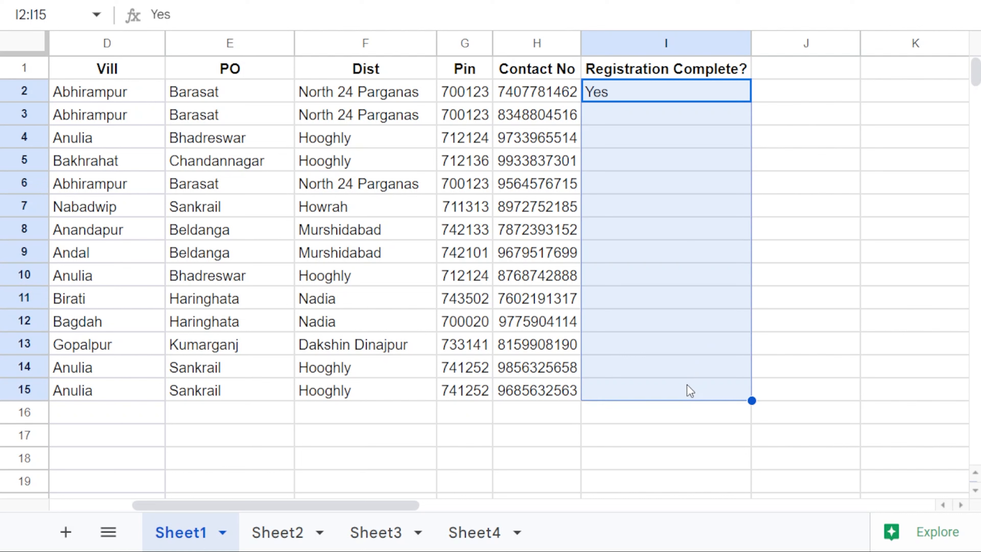
key(ctrl+d)
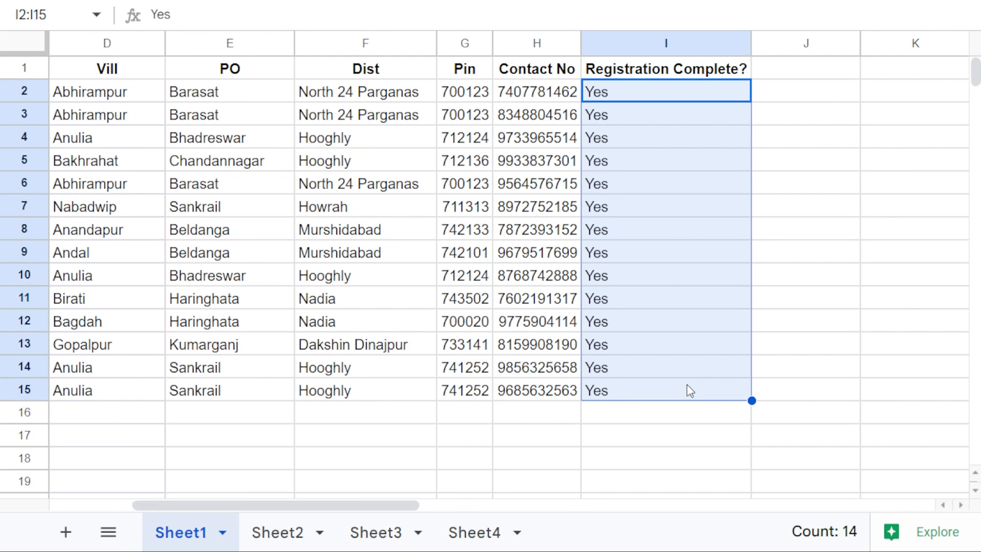
click(423, 306)
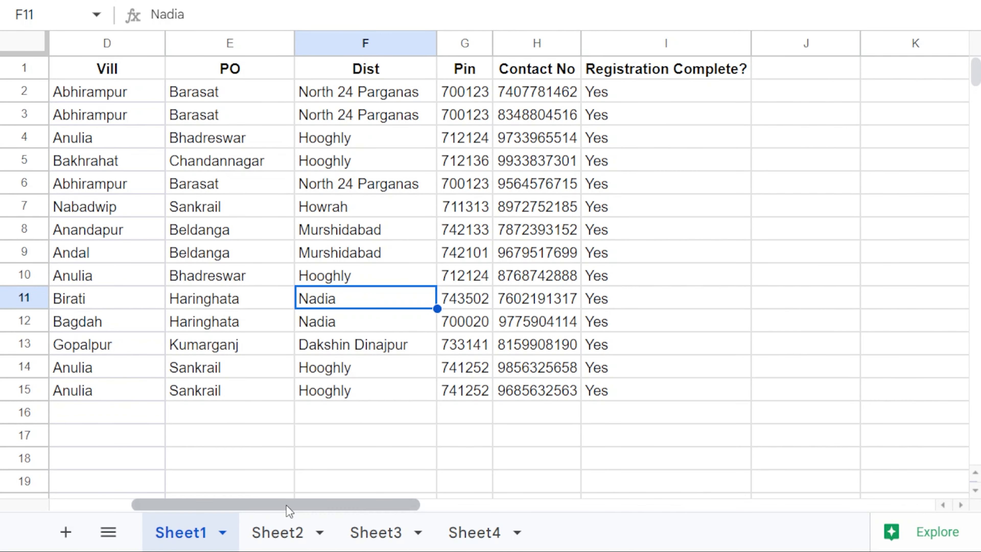
Step: On Sheet2, type Adampur as the first line of cell G3
drag(288, 506, 208, 517)
click(288, 535)
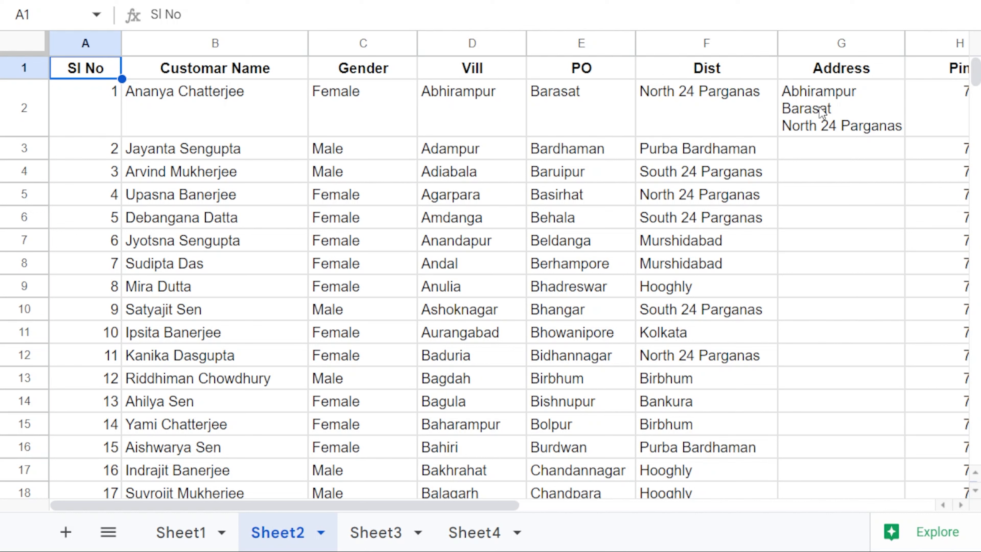
click(816, 145)
text(Adampur)
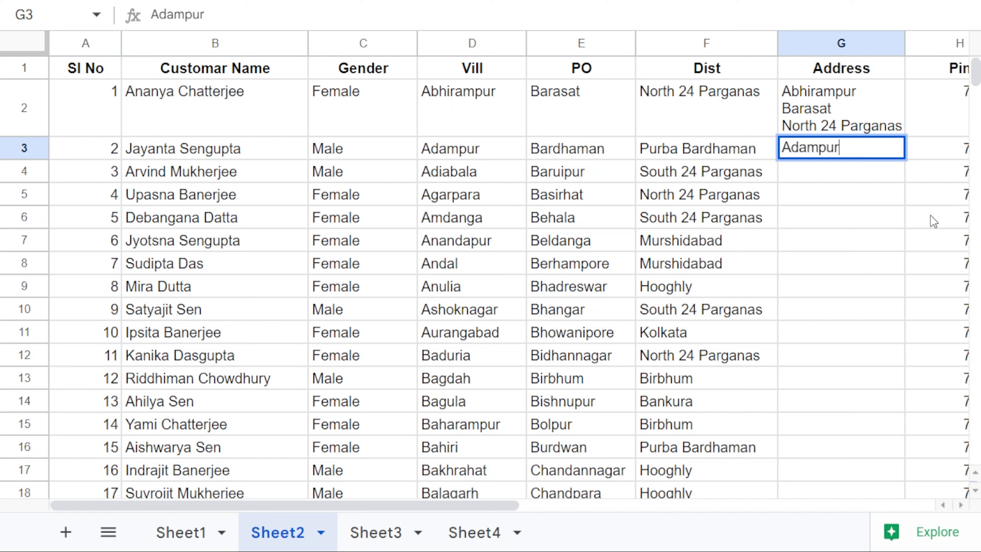
key(alt+Return)
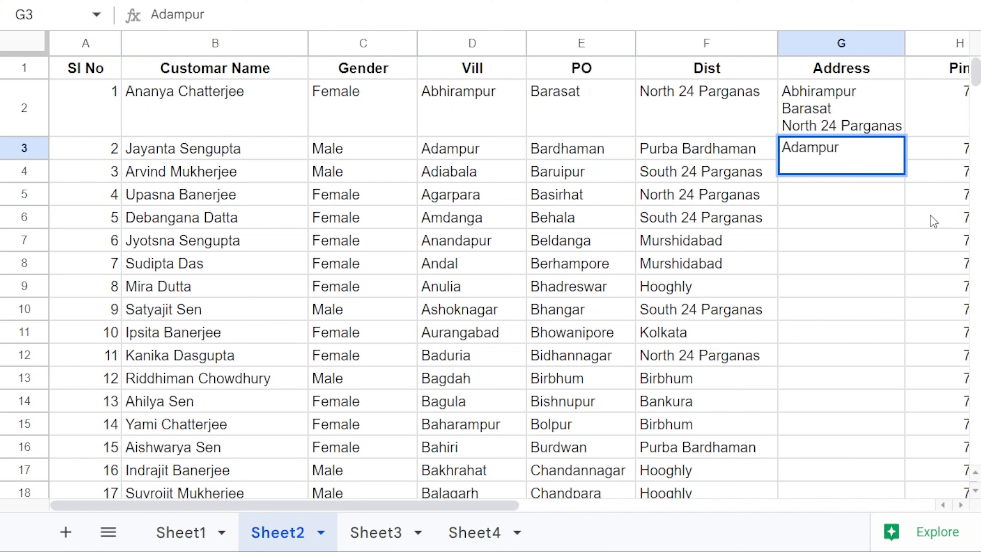
Step: Add Bardhaman and Purba Bardhaman as the second and third lines of G3
text(Bardhamna)
key(BackSpace)
key(BackSpace)
text(an)
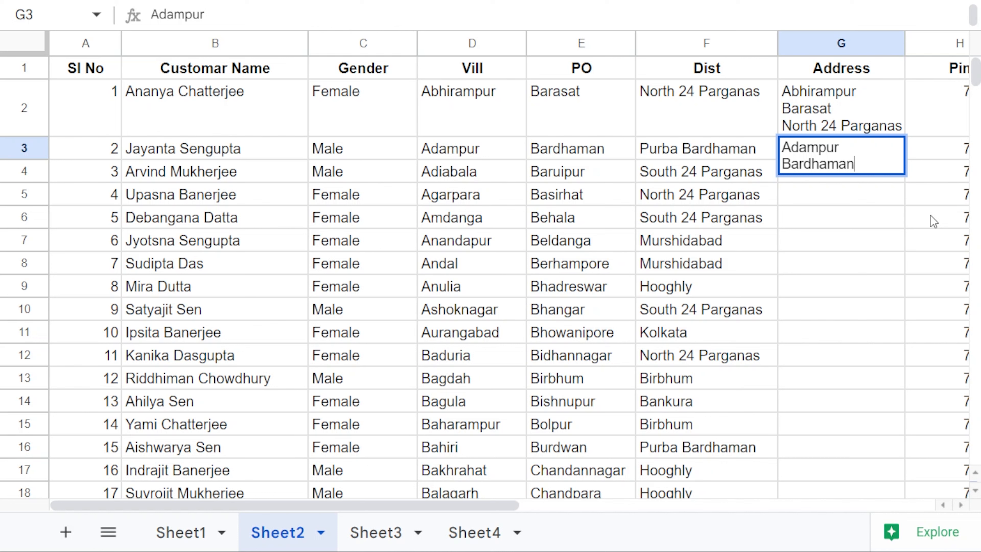
key(alt+Return)
text(Purba Bardhamn)
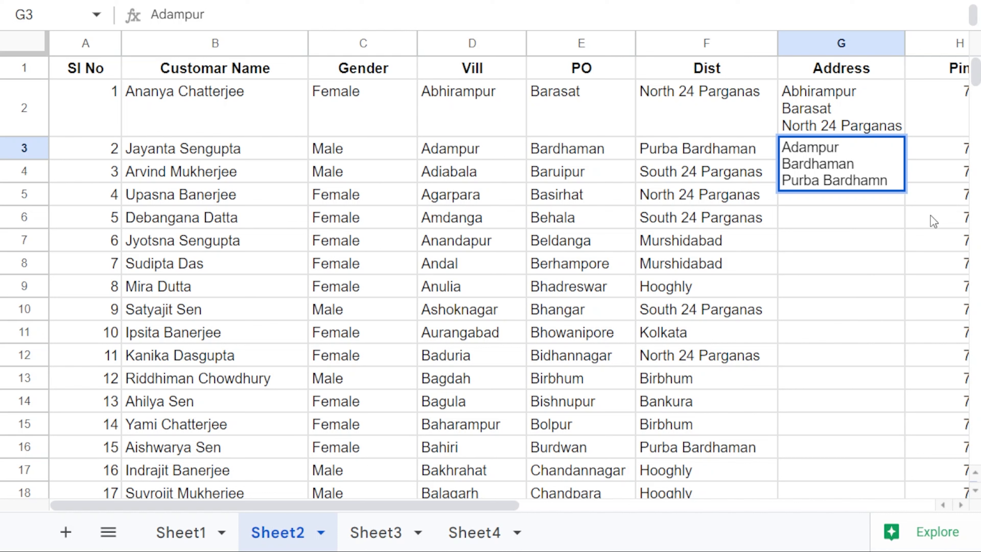
key(BackSpace)
text(an)
key(Return)
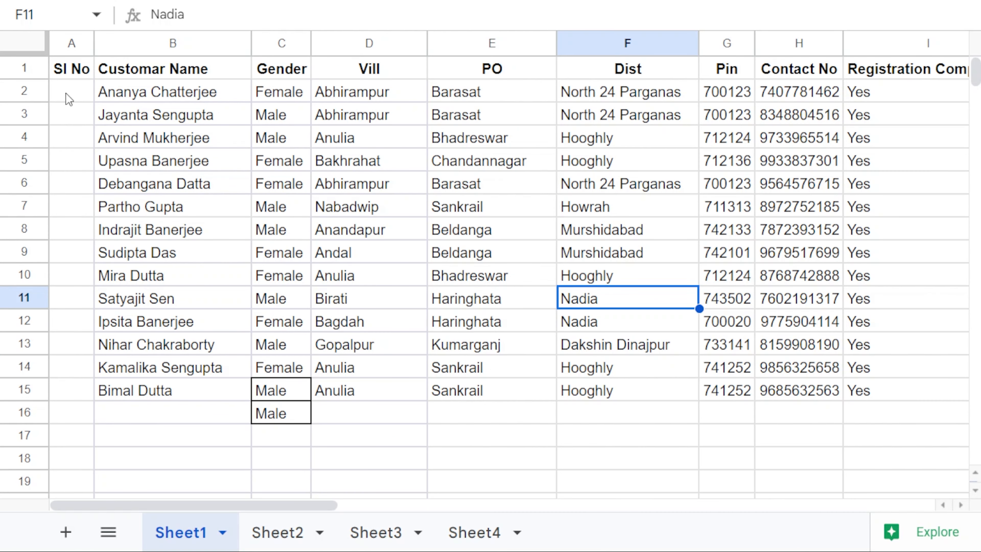
Step: Enter 1 and 2 in A2:A3 and fill-handle drag them to A15 for serials 1–14
click(68, 98)
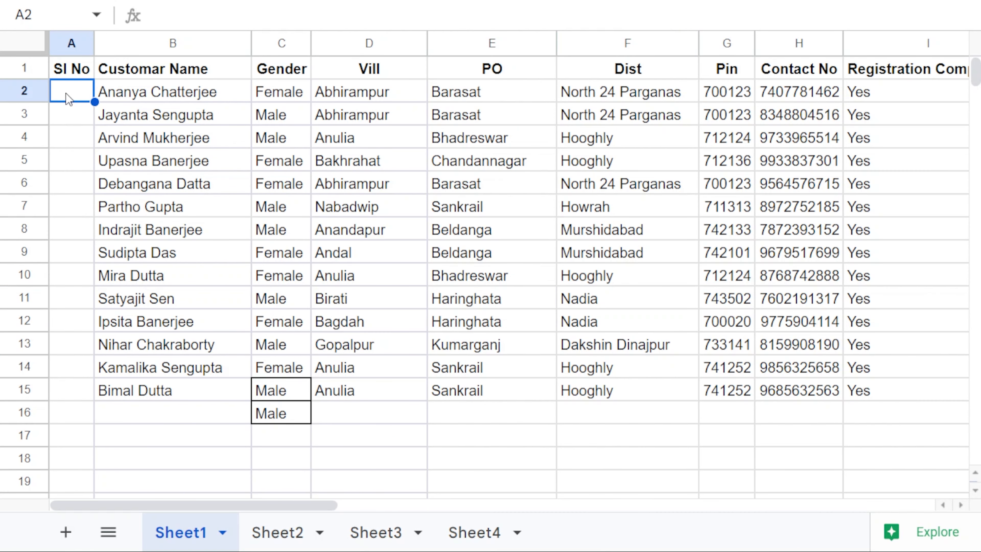
text(1)
key(Return)
text(2)
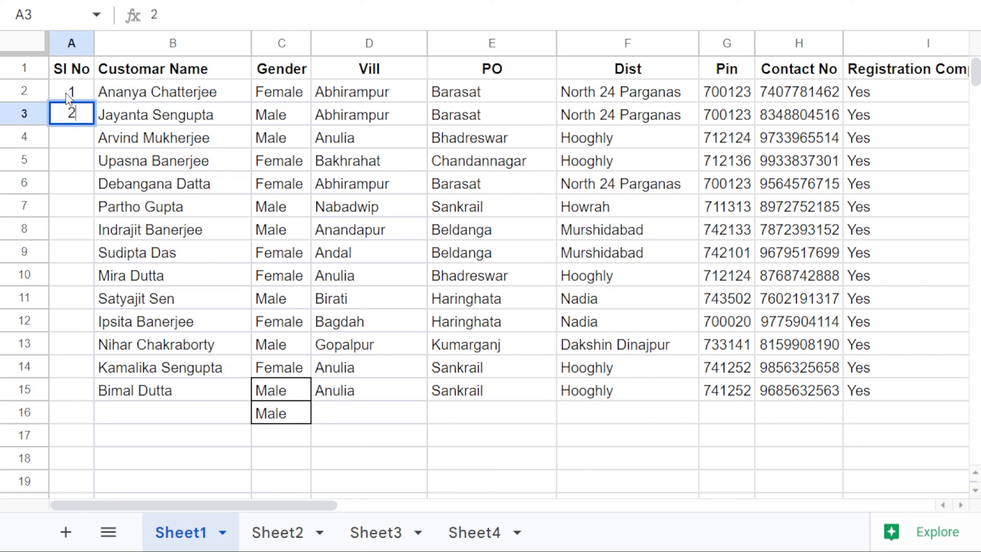
key(Return)
drag(69, 98, 71, 112)
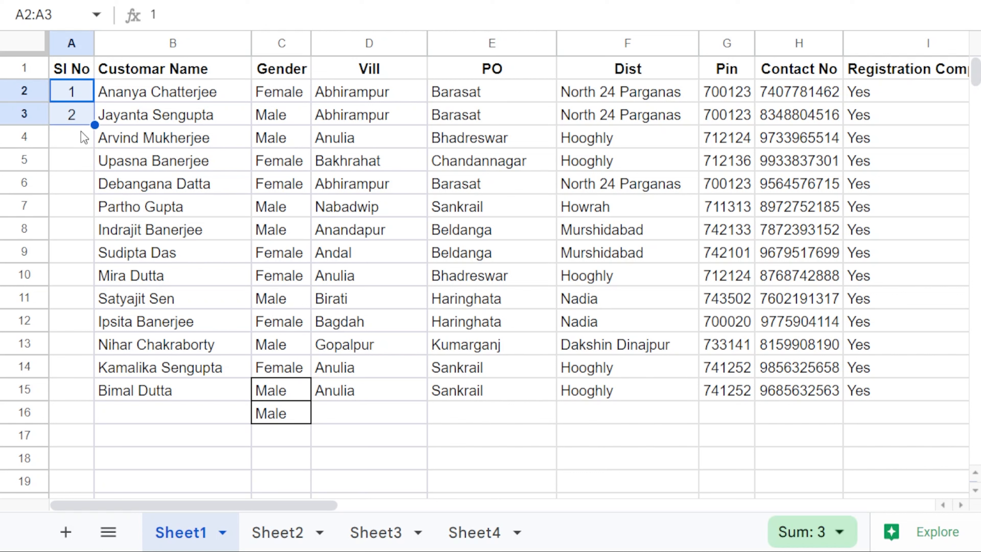
click(105, 136)
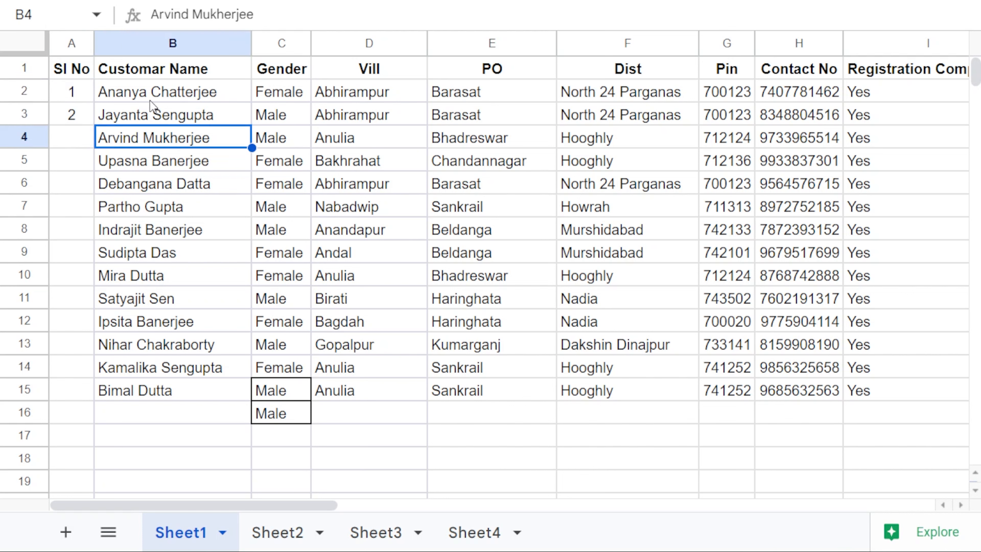
drag(81, 92, 80, 120)
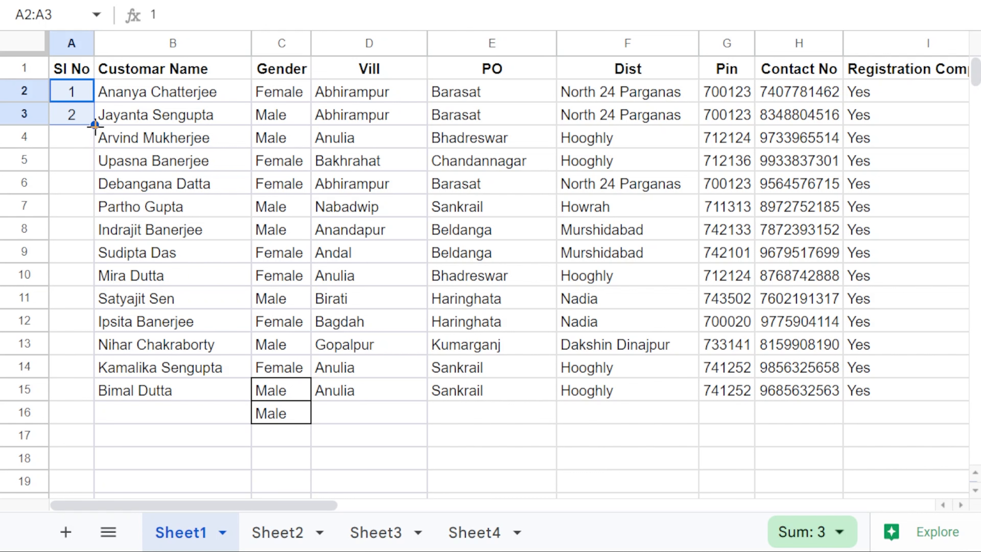
drag(95, 124, 89, 391)
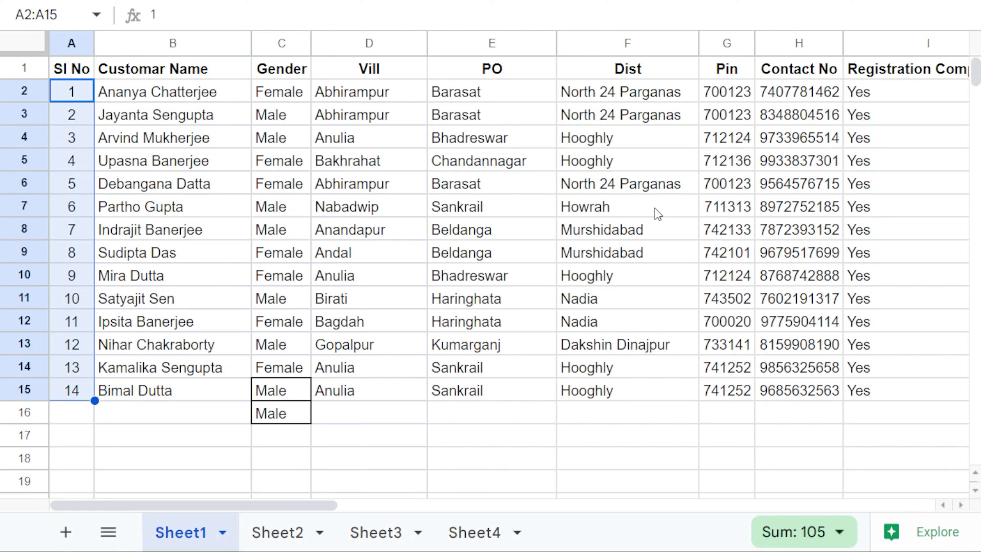
Step: Clear I2:I15, re-enter Yes in I2 and drag it down to I15
drag(907, 102, 917, 396)
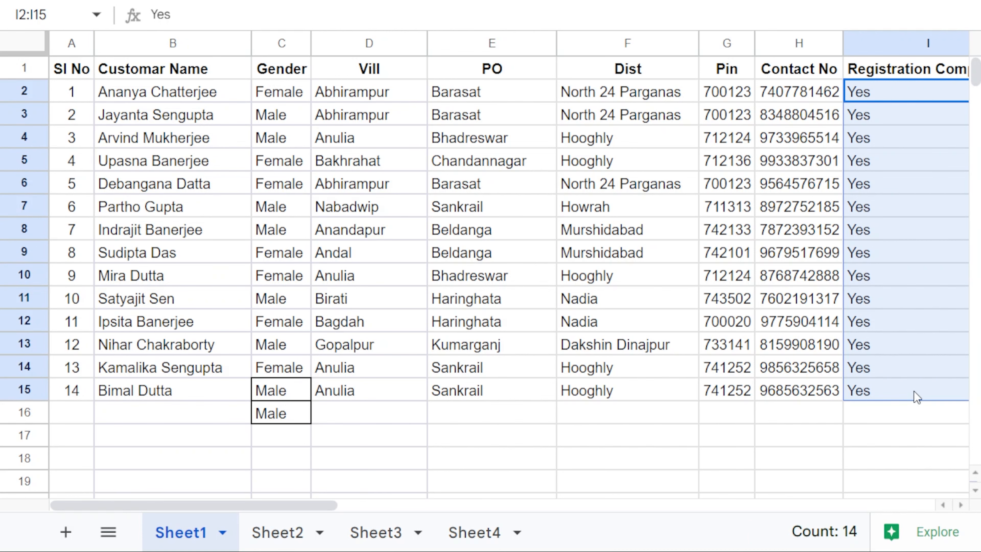
key(Delete)
drag(216, 504, 339, 504)
click(541, 90)
text(Yes)
key(Return)
click(543, 91)
drag(636, 101, 615, 397)
drag(434, 505, 314, 505)
click(326, 415)
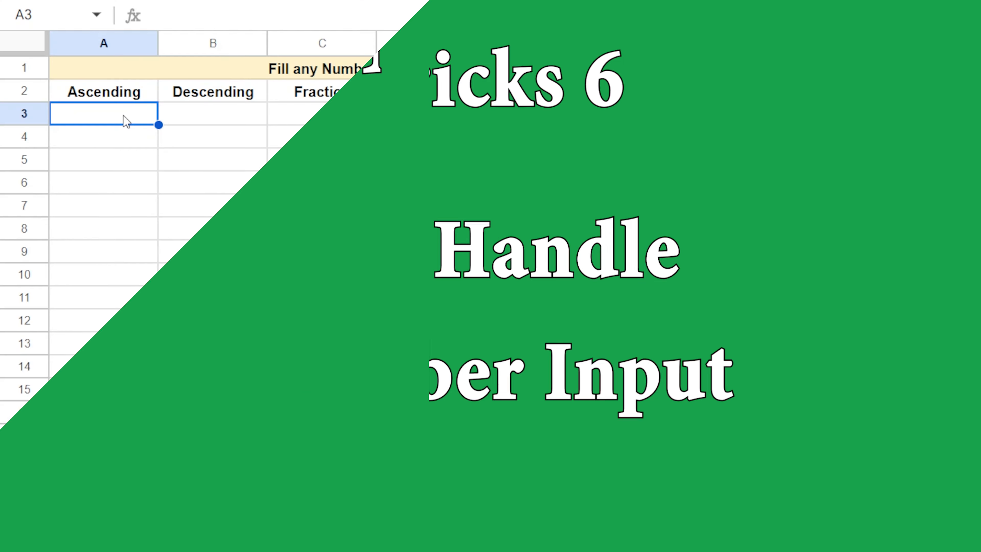
Step: Fill the Ascending column from 65 to 79 starting with 65 and 66
text(65)
key(Return)
text(66)
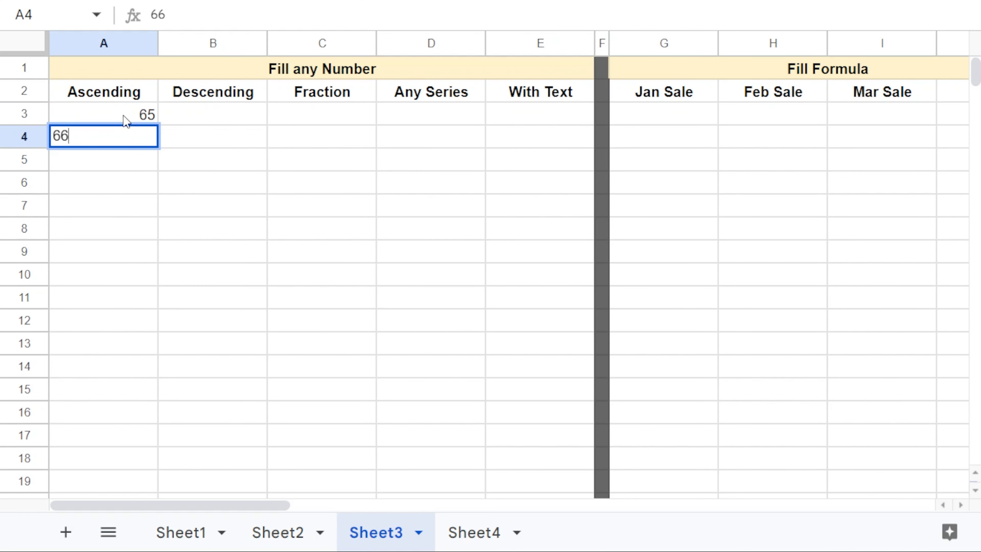
key(Return)
drag(126, 121, 141, 444)
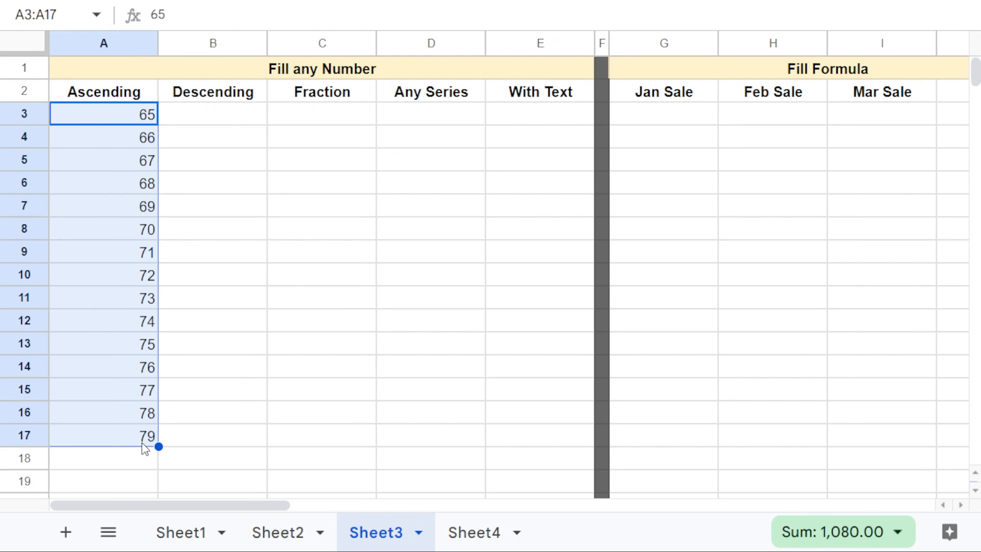
Step: Fill the Descending column from 356 down to 342 starting with 356 and 355
click(220, 122)
text(3)
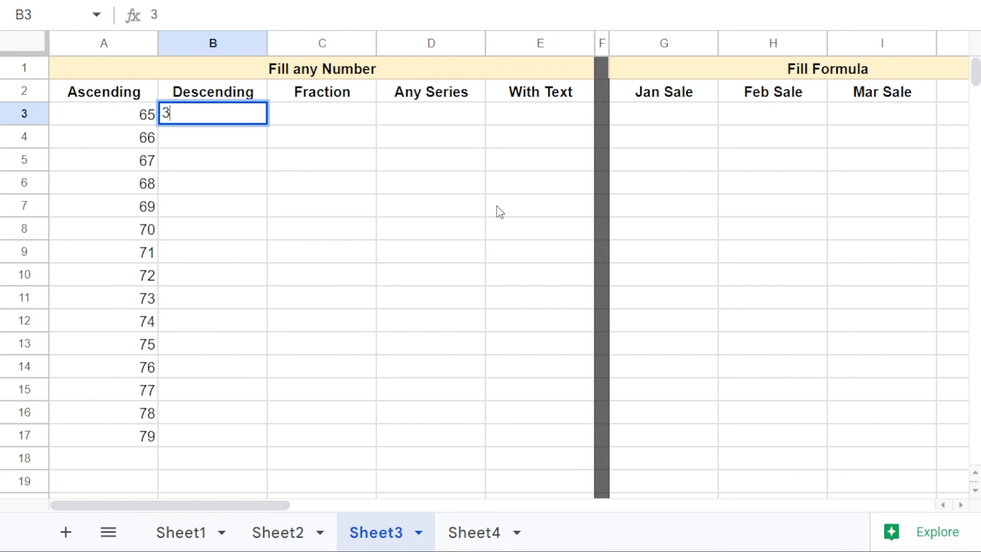
text(56)
key(Return)
text(355)
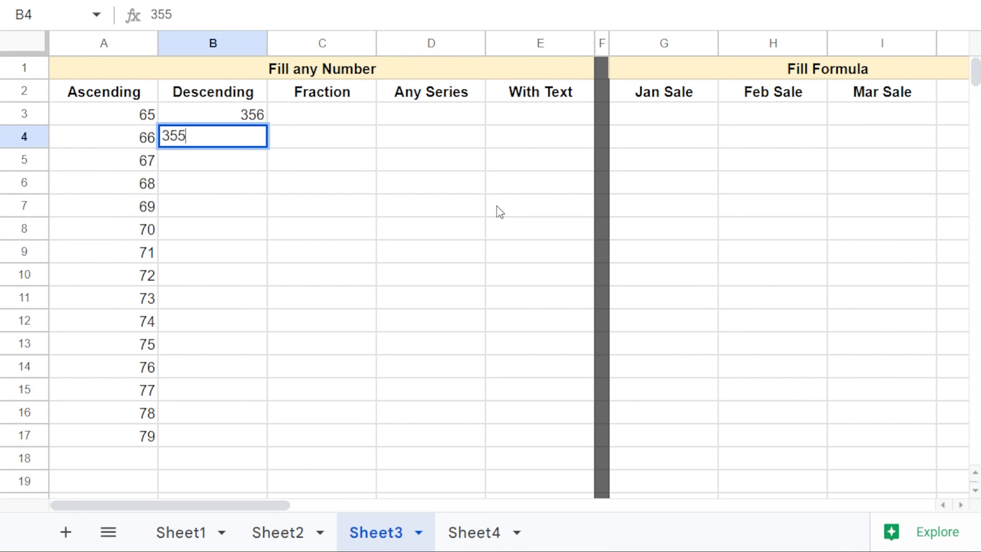
key(Return)
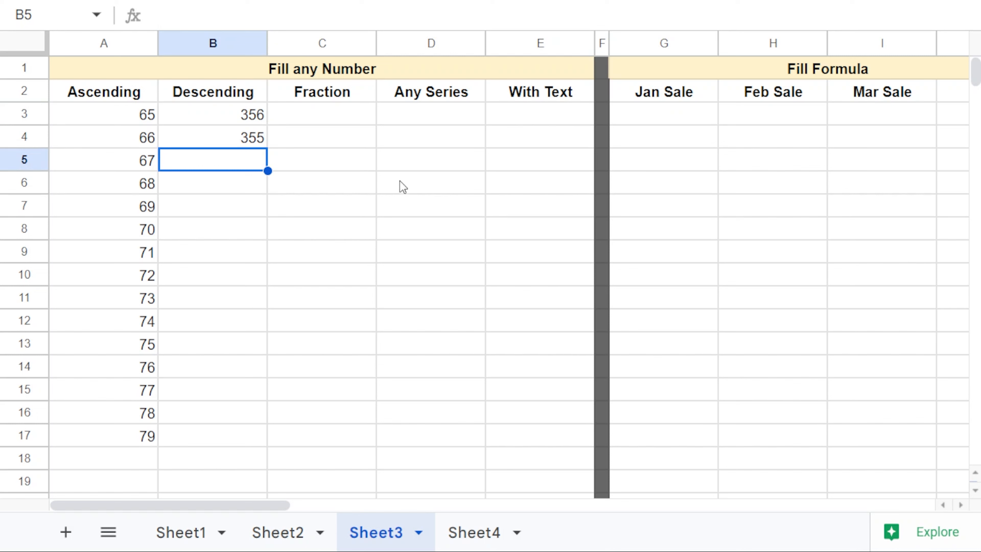
drag(255, 123, 240, 434)
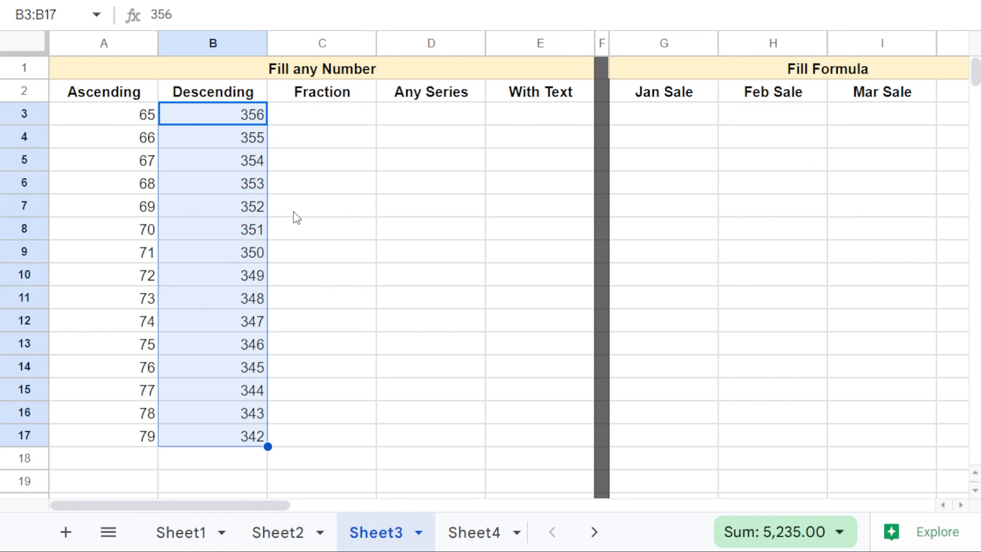
click(325, 124)
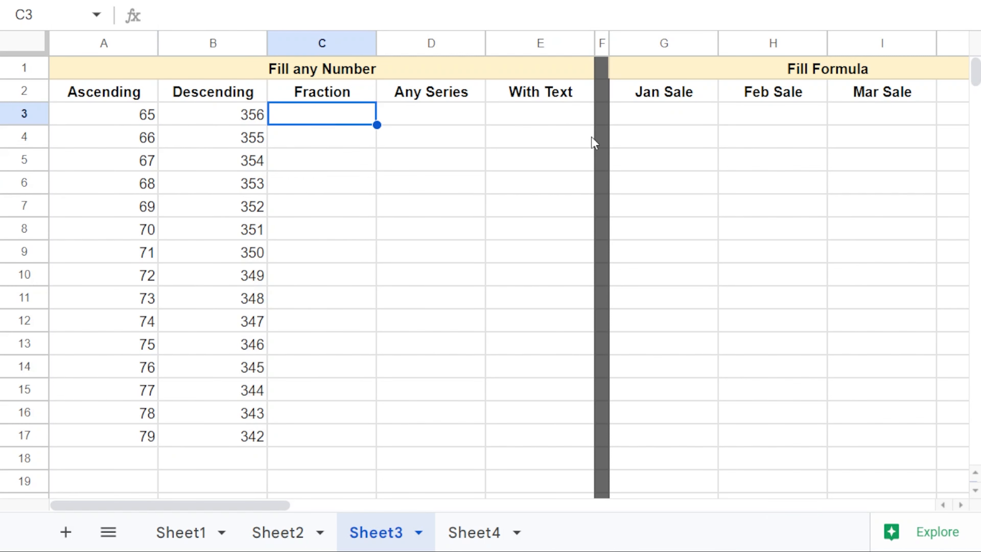
Step: Fill the Fraction column from 1.45 down to 0.05 starting with 1.45 and 1.35
text(1)
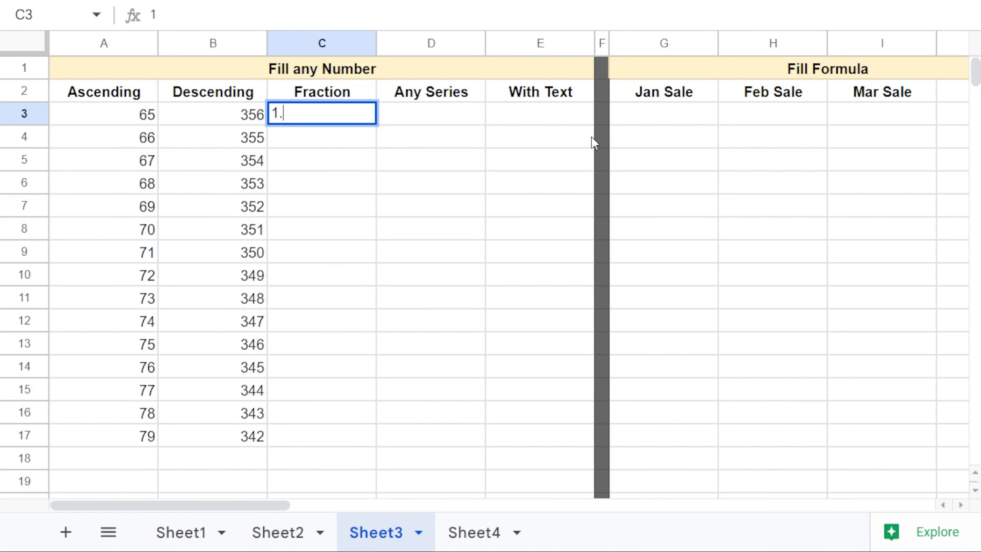
text(.45)
key(Return)
text(1.35)
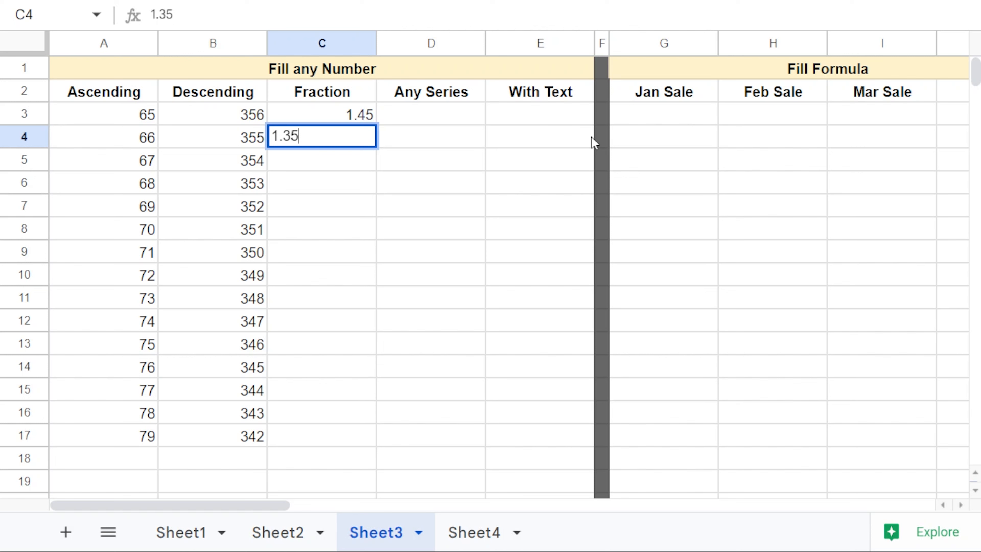
key(Return)
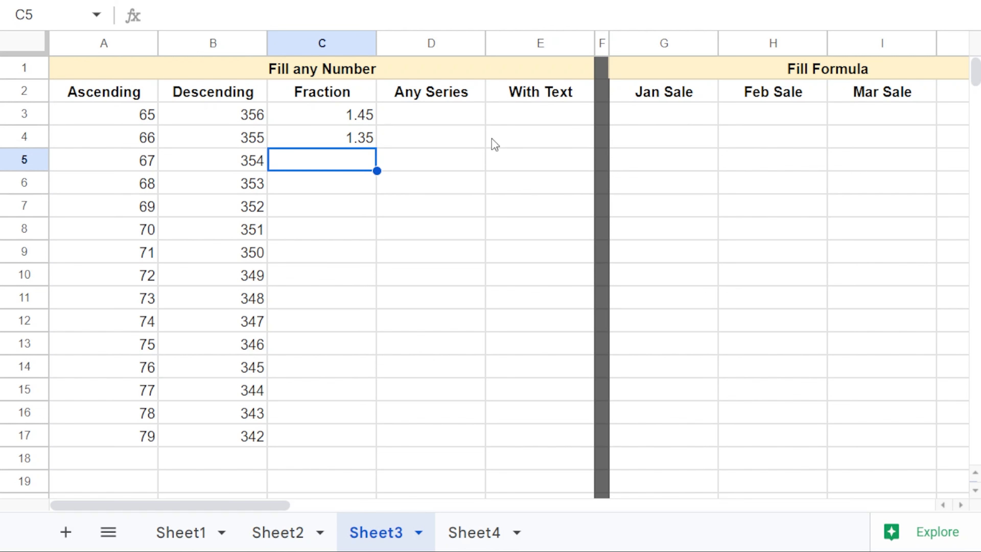
drag(363, 117, 362, 130)
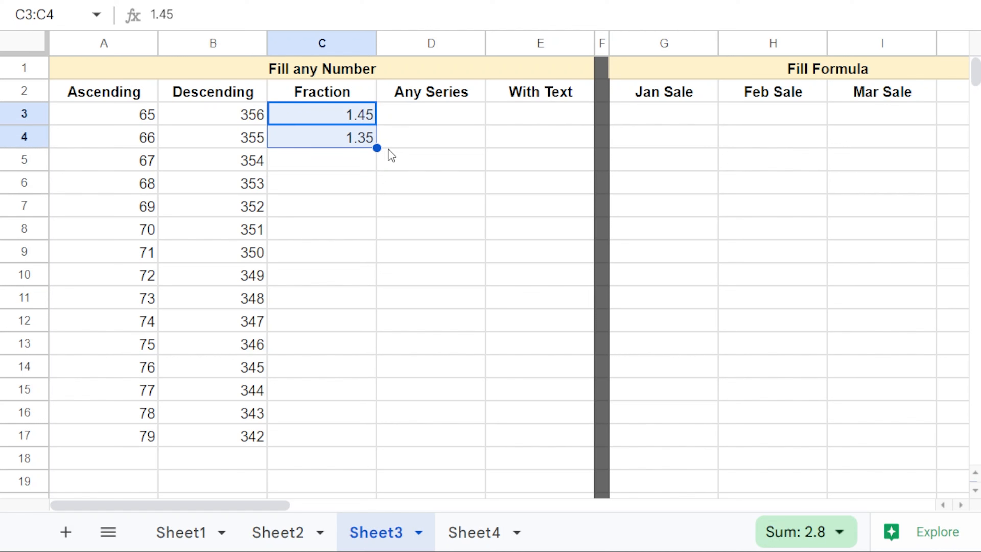
drag(378, 149, 365, 439)
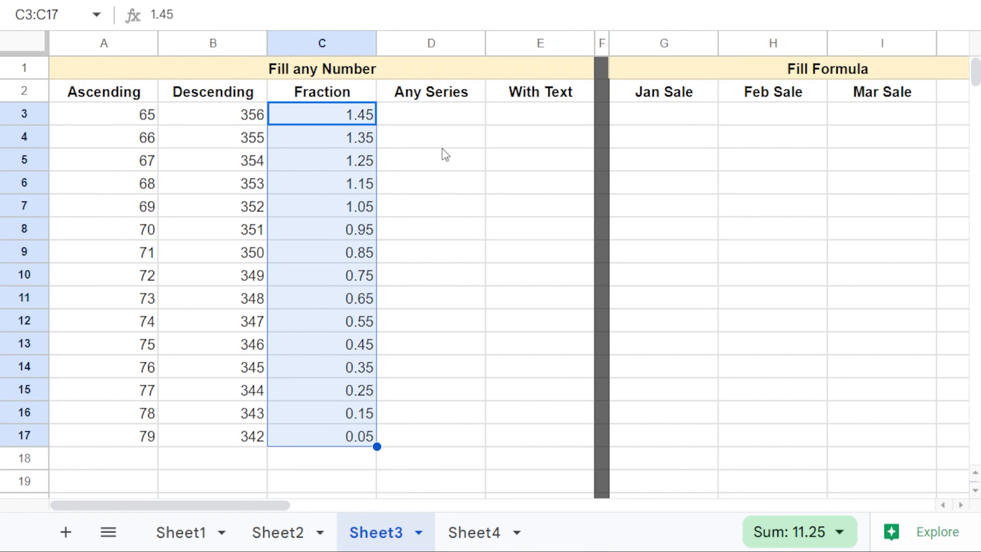
Step: Start the Any Series column with 10 and 20 in D3:D4
click(442, 122)
text(10)
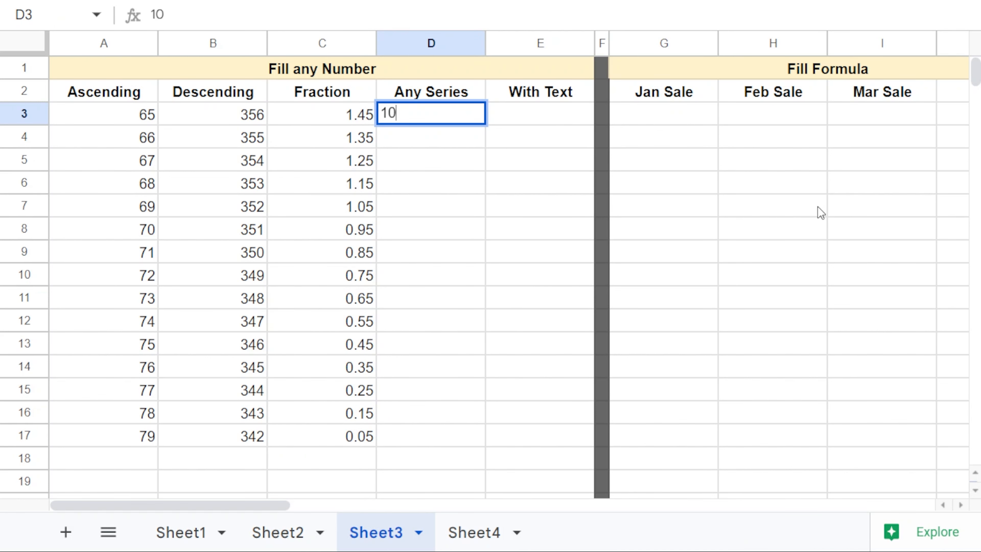
key(Return)
text(20)
key(Return)
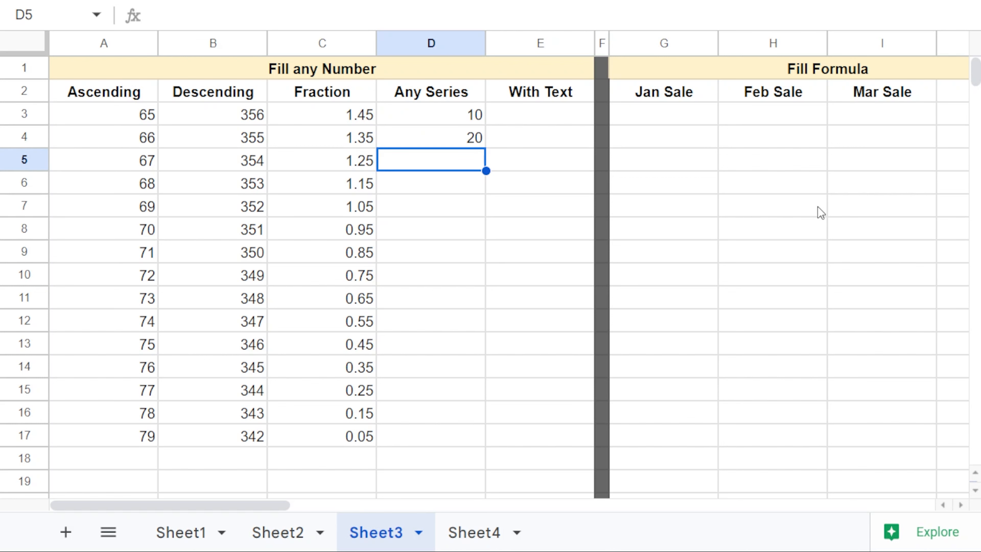
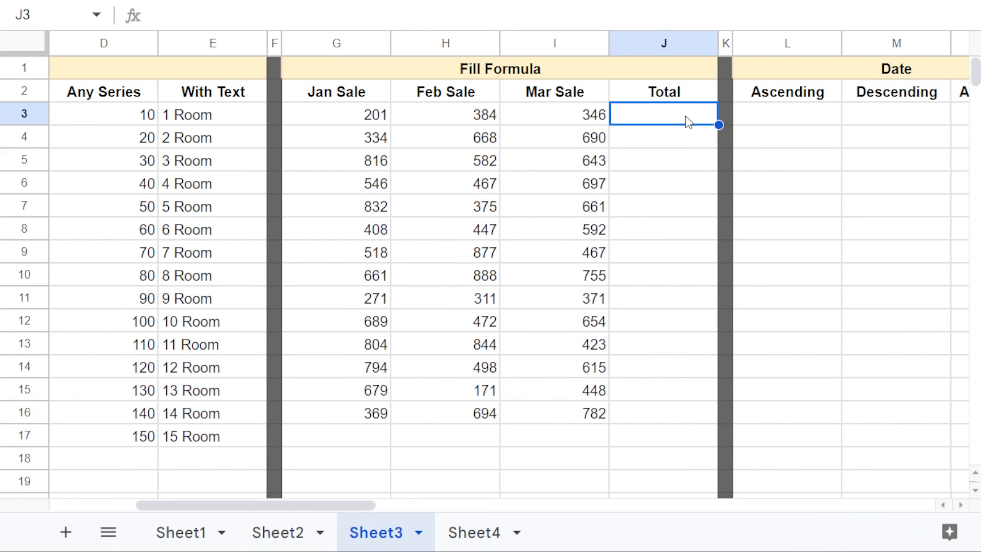
Step: Put a SUM of each row's sales (G:I) in the Total column, J3 through J16
text(=)
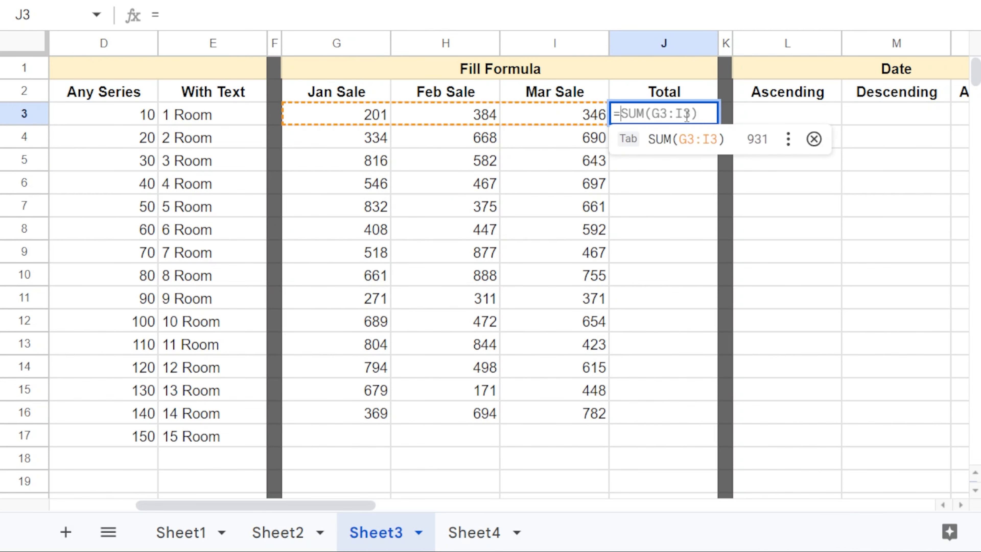
key(Tab)
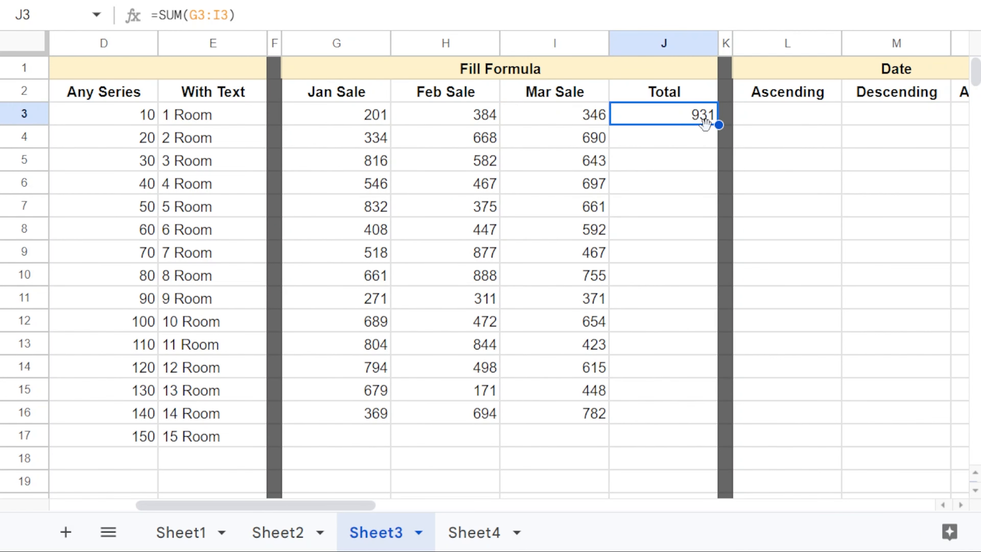
drag(718, 124, 707, 415)
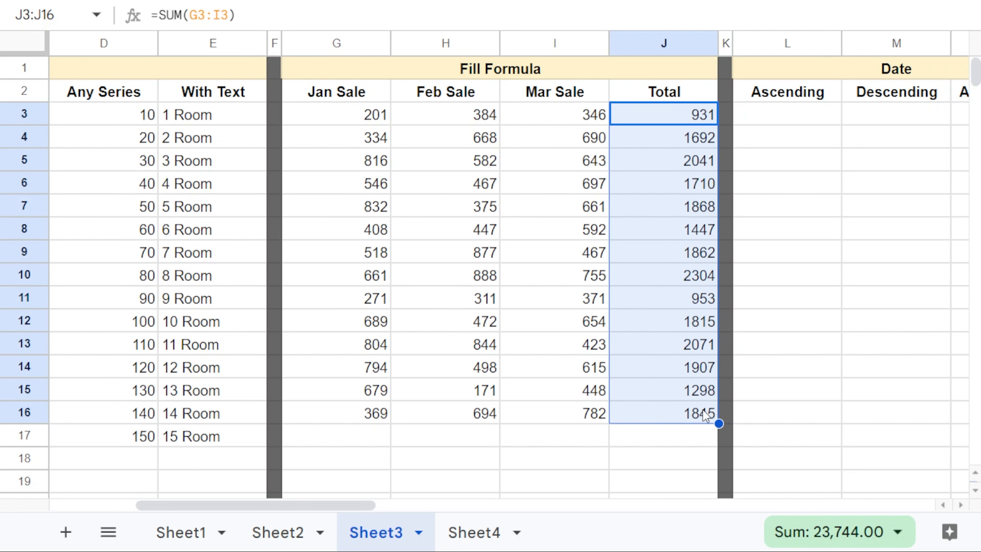
Step: Total each sales column in row 17 with SUM(G3:G16) filled across to J17
click(372, 440)
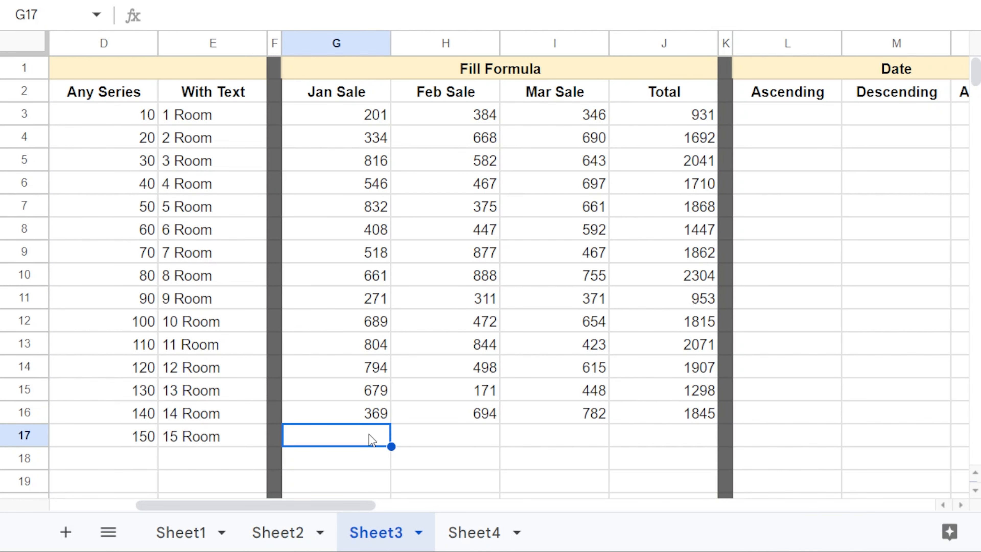
text(=)
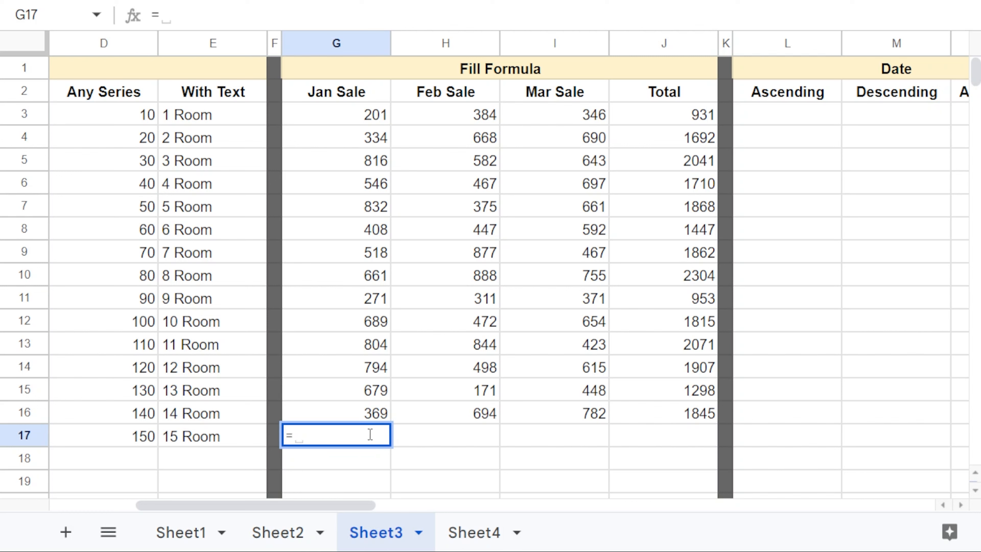
text(s)
key(BackSpace)
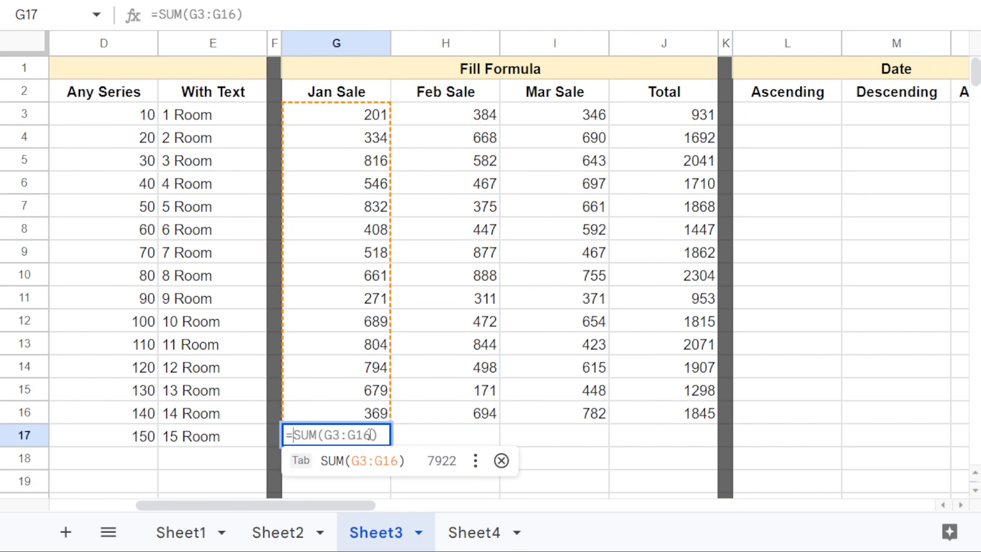
key(Tab)
drag(389, 447, 664, 443)
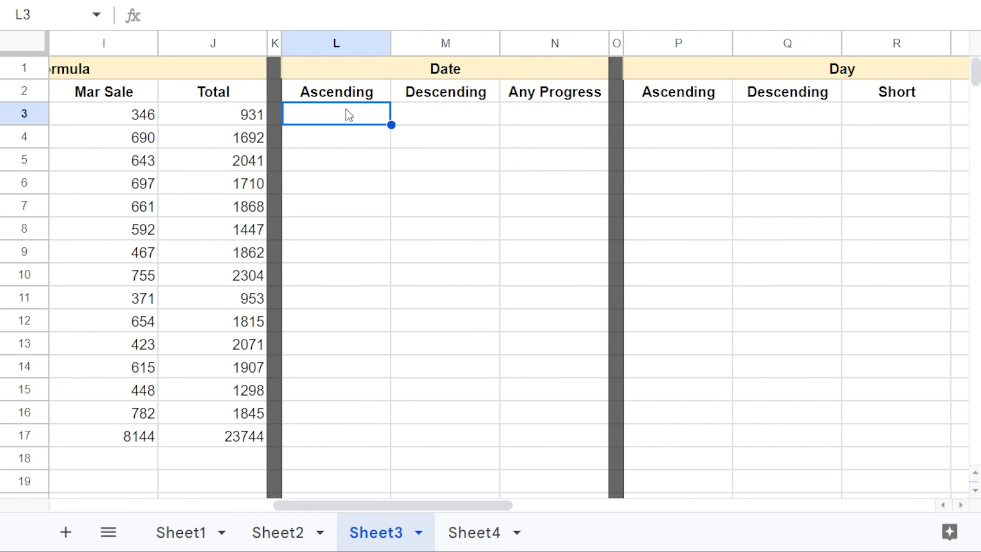
Step: Apply the 26/9/08 date format to cells L3:N17 under Date
key(ctrl+shift+f)
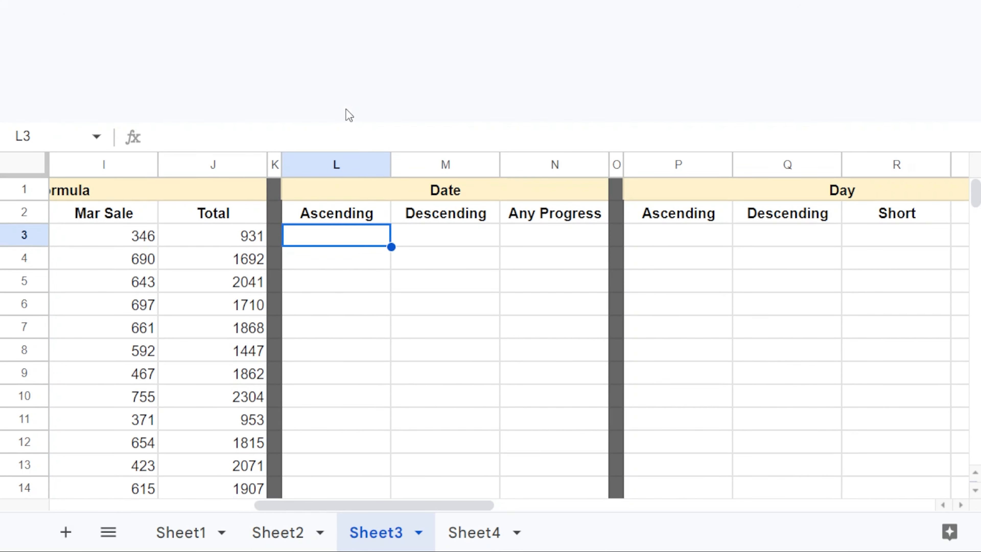
drag(351, 242, 517, 424)
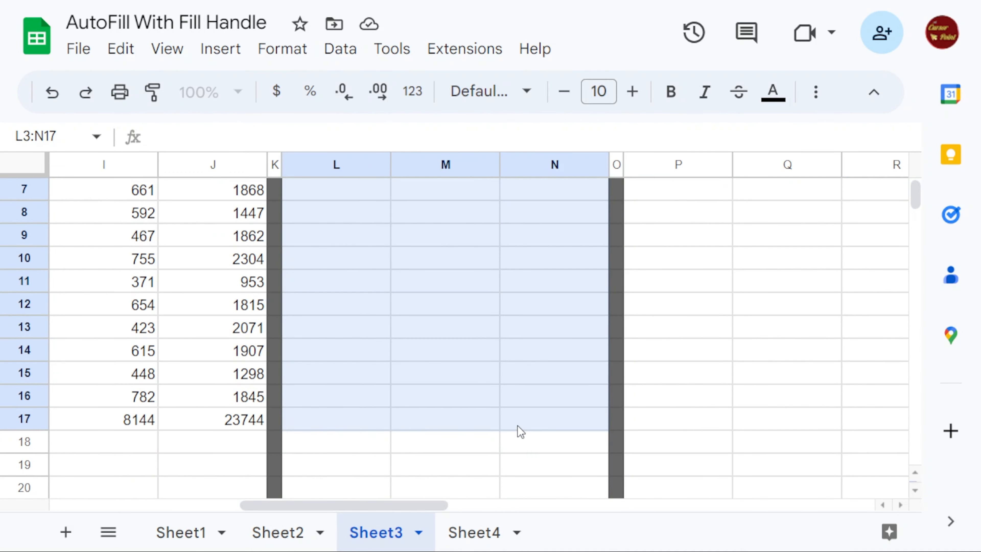
scroll(502, 405, up, 2)
click(412, 90)
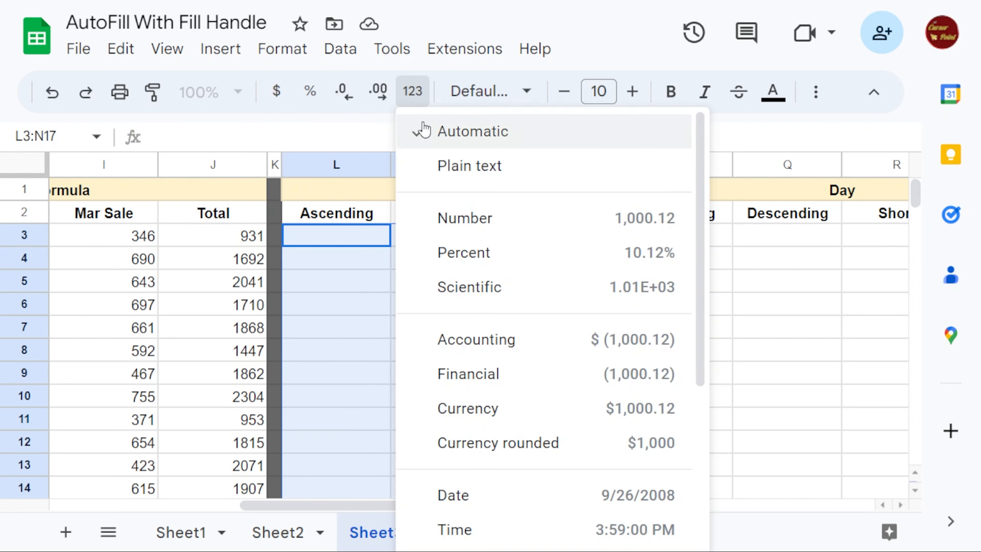
scroll(541, 444, down, 2)
scroll(559, 485, down, 5)
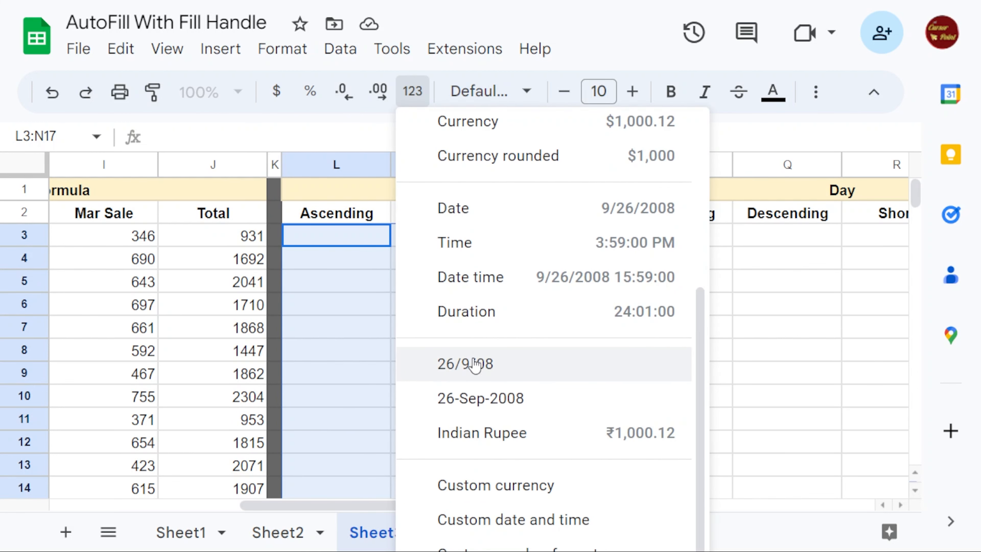
click(475, 361)
Step: Switch the sheet to full-screen view
click(352, 245)
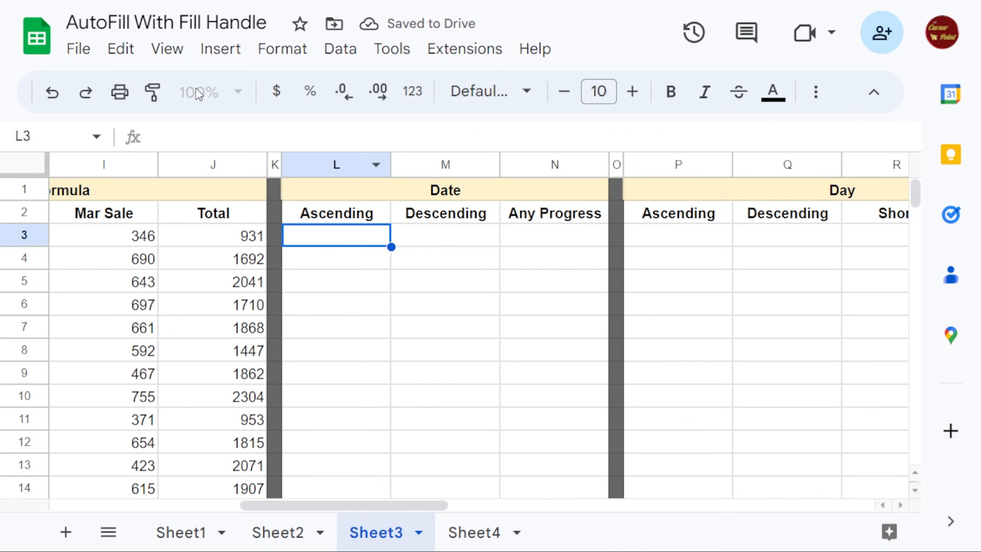
click(167, 48)
click(227, 294)
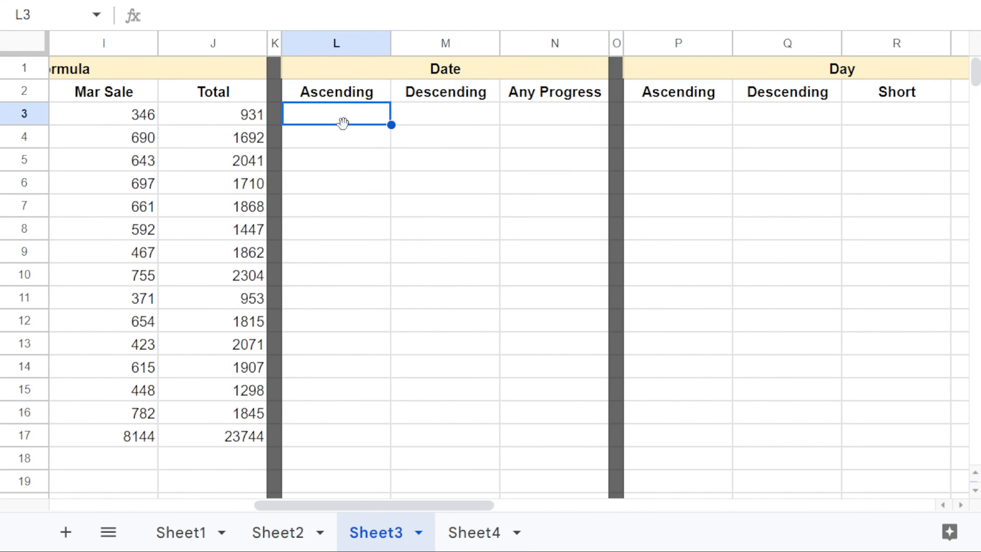
Step: Fill the Ascending dates from 6-May-2023 down to 20-May-2023 in L3:L17
text(5/6/2023)
key(Return)
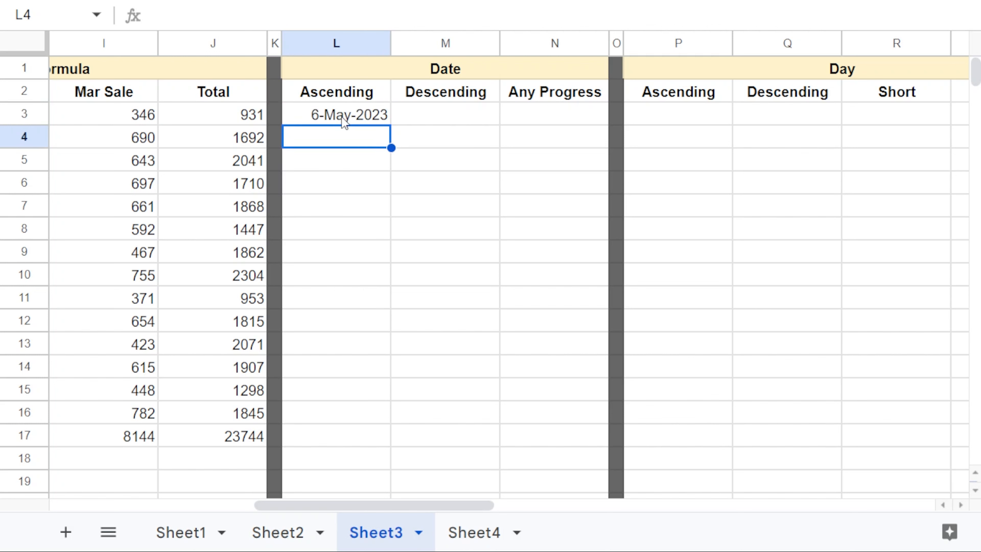
click(344, 122)
drag(391, 125, 389, 437)
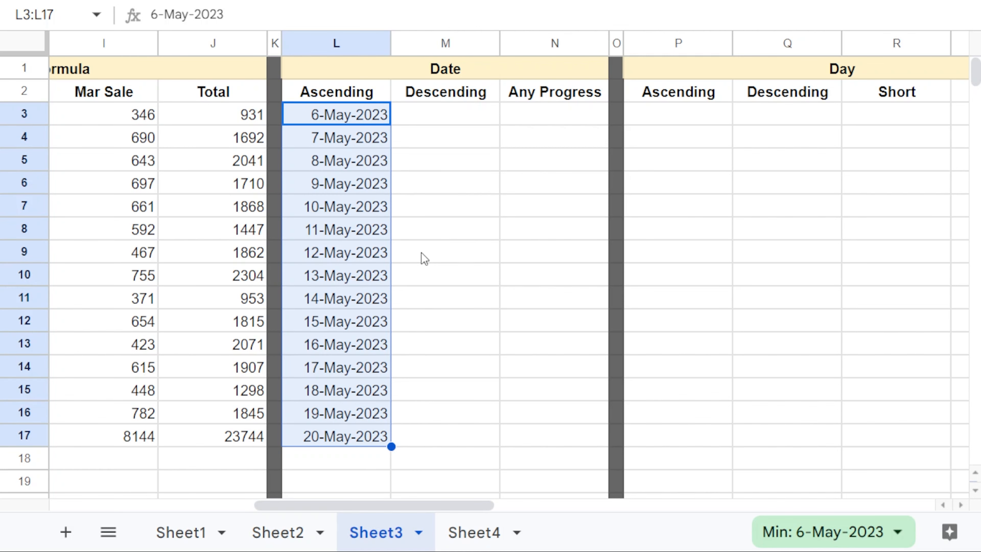
Step: Fill the Descending dates from 10-Jan-2023 and 9-Jan-2023 back to 27-Dec-2022
click(451, 117)
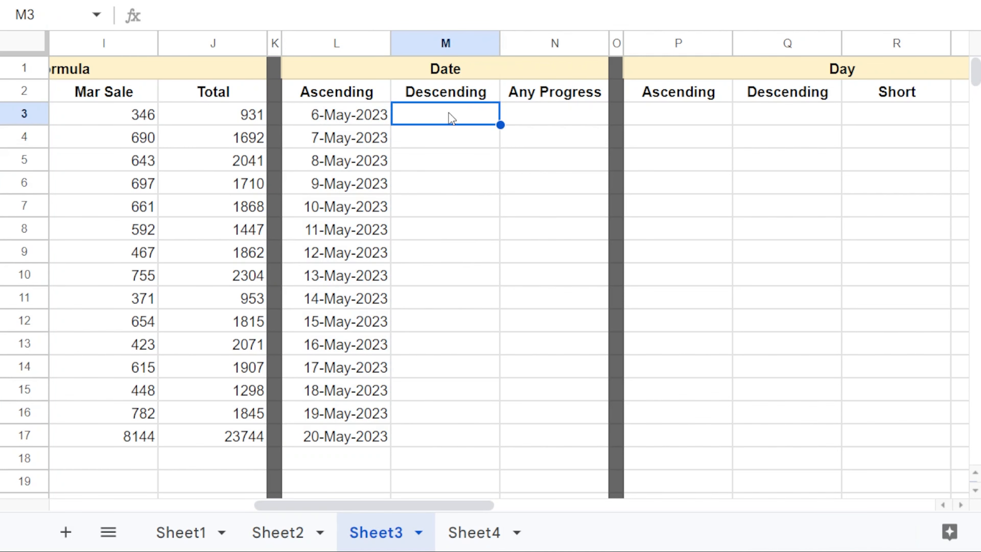
text(2)
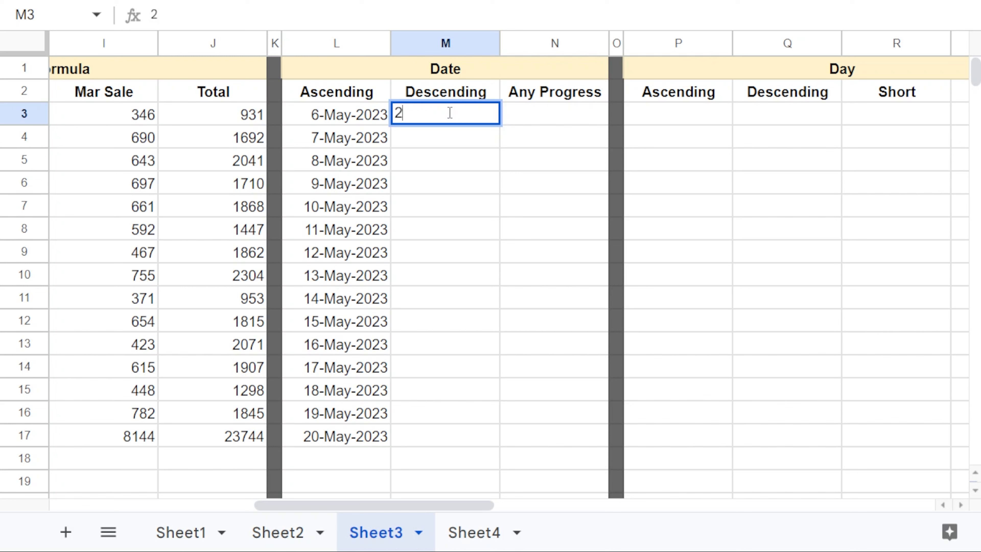
text(10)
text(10-2023)
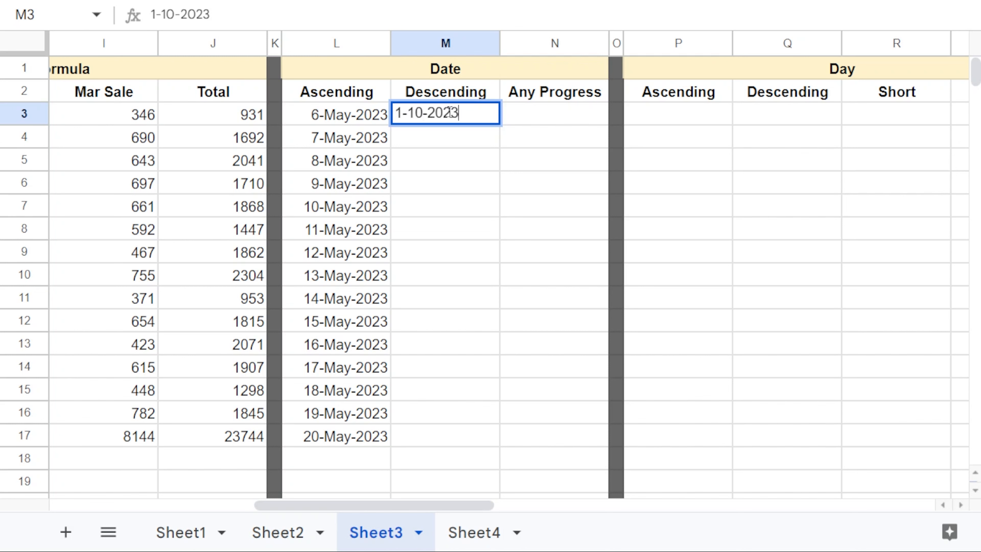
key(Return)
click(466, 122)
drag(500, 125, 501, 147)
click(444, 147)
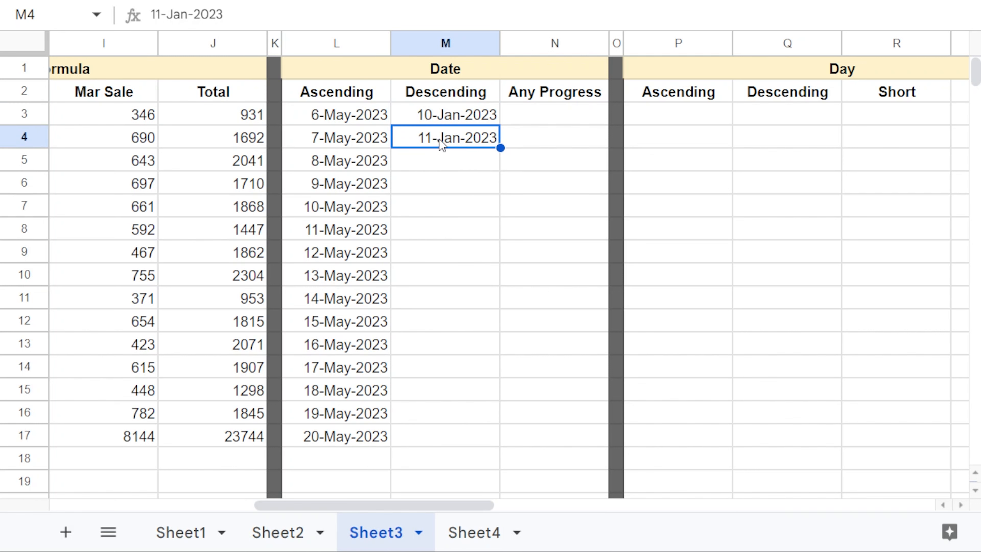
double_click(430, 139)
click(397, 247)
drag(462, 118, 499, 437)
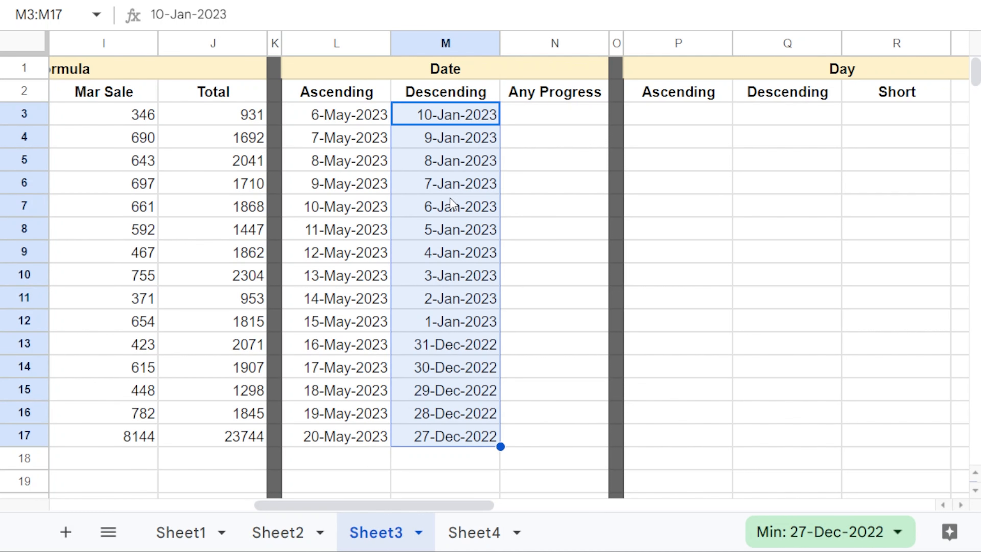
click(558, 116)
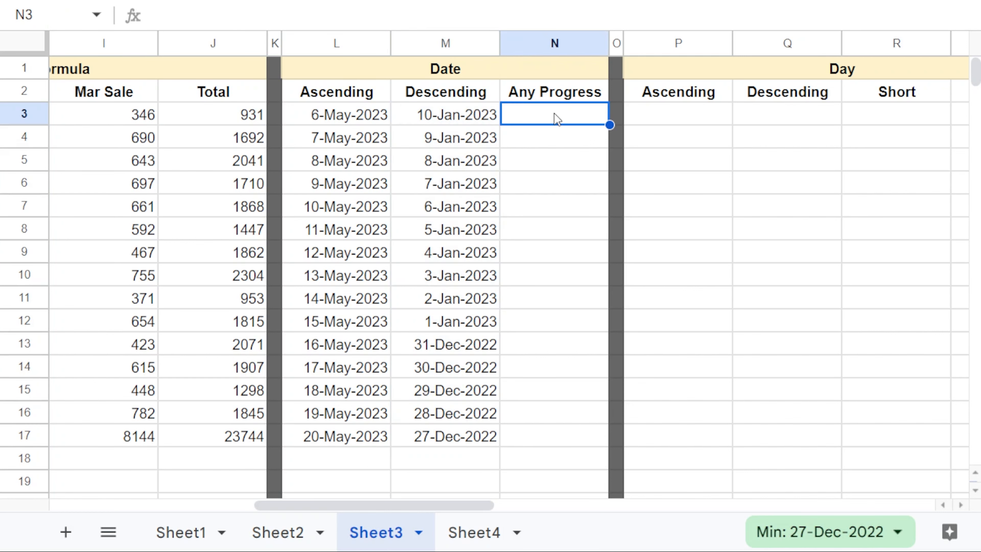
Step: Fill N3:N17 from 5-6-2023 and 5-8-2023, stepping two days to 3-Jun-2023
double_click(554, 114)
text(5-6-2023)
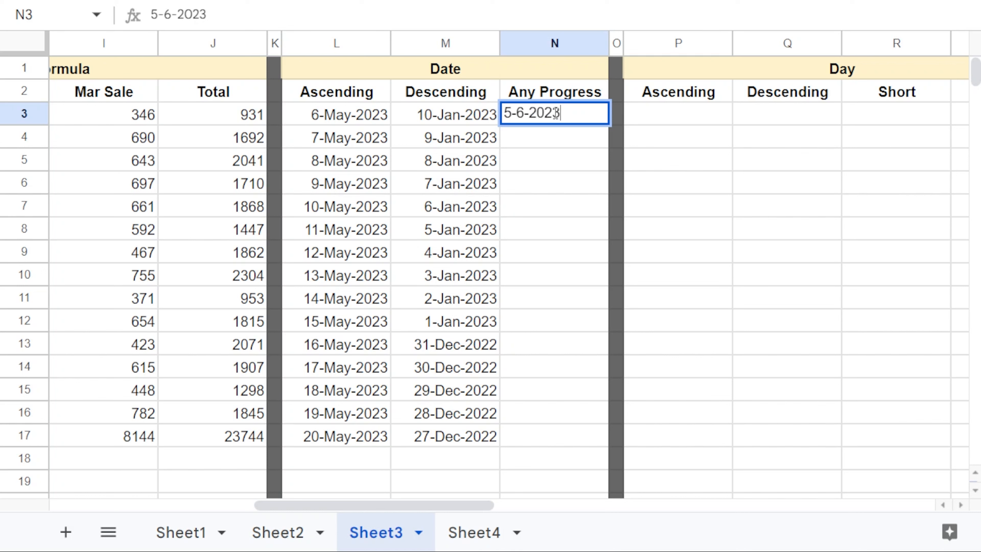
key(Return)
text(5-8-2023)
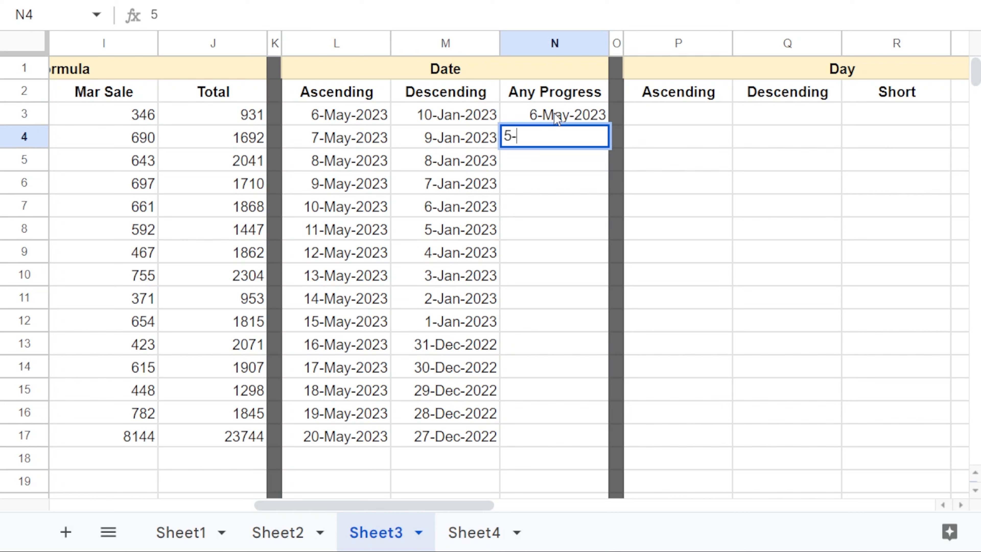
key(Return)
drag(556, 122, 607, 446)
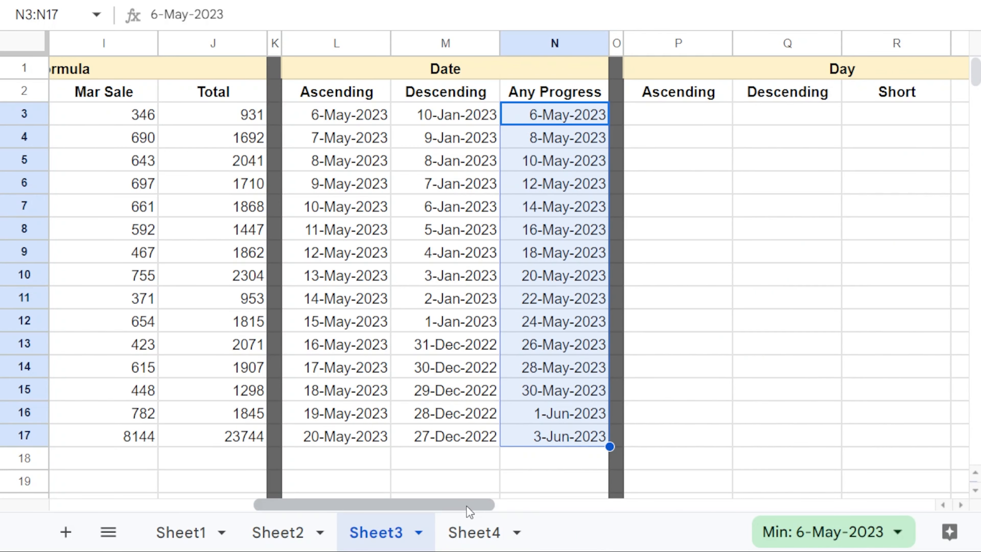
drag(467, 504, 587, 502)
click(376, 118)
Step: Fill the Day Ascending column with weekday names from Sunday down to row 17
text(sund)
key(BackSpace)
key(BackSpace)
key(BackSpace)
key(BackSpace)
text(Sunday)
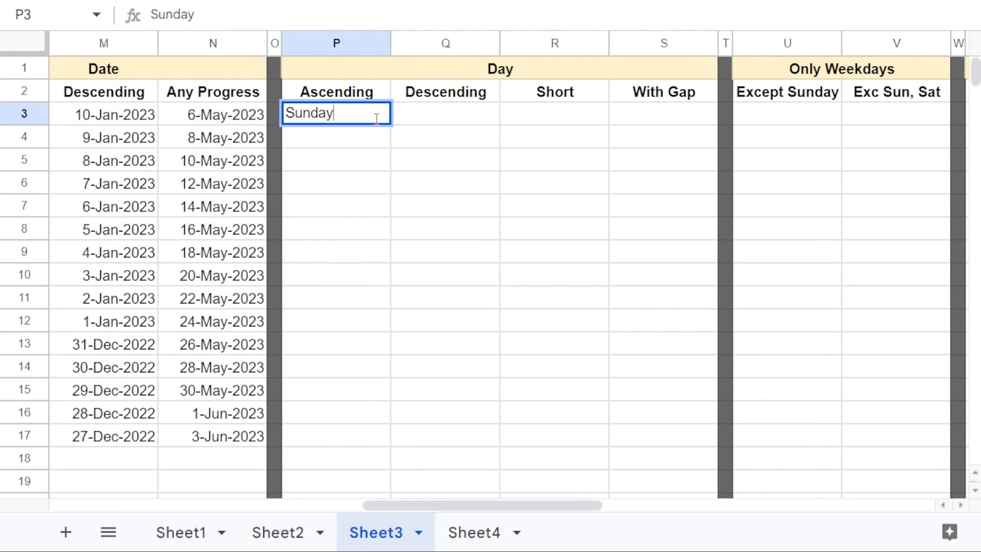
key(Return)
click(376, 120)
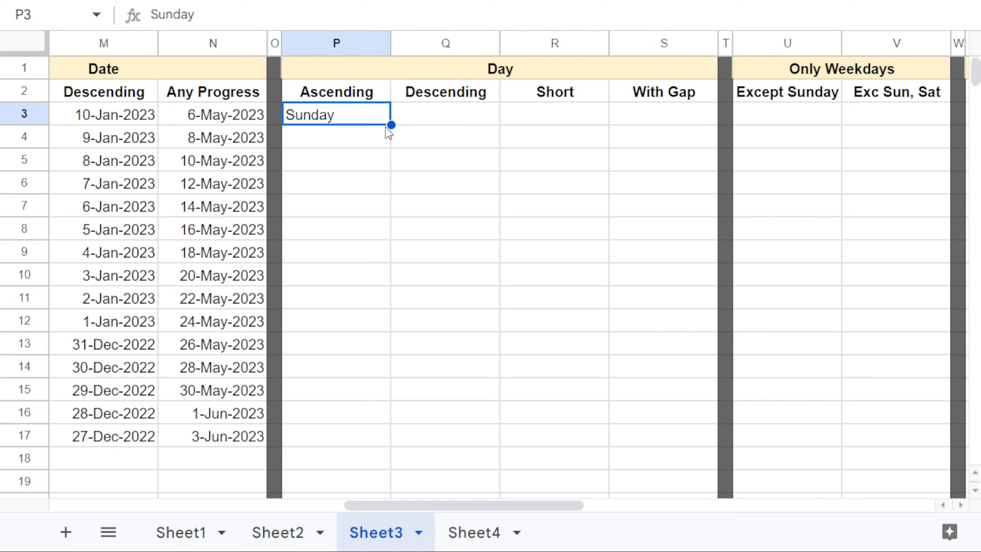
drag(391, 124, 353, 448)
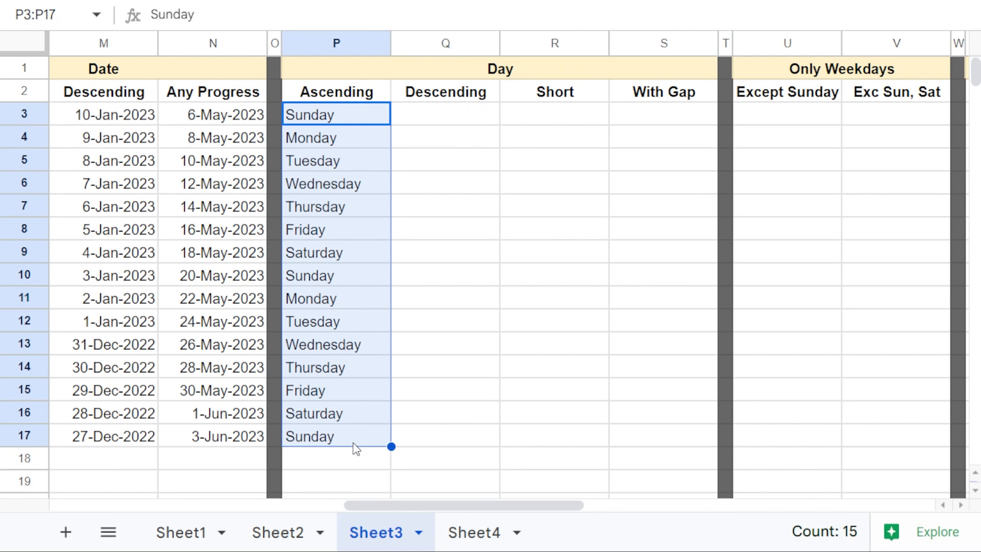
Step: Fill Day Descending from Monday and Sunday, counting weekdays backward to row 17
click(422, 120)
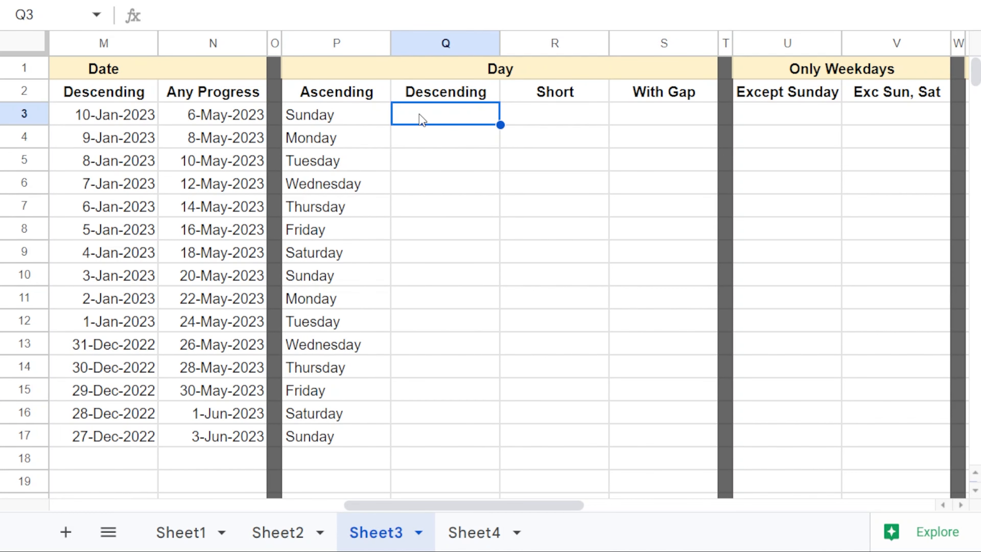
text(mond)
key(BackSpace)
key(BackSpace)
key(BackSpace)
key(BackSpace)
text(M)
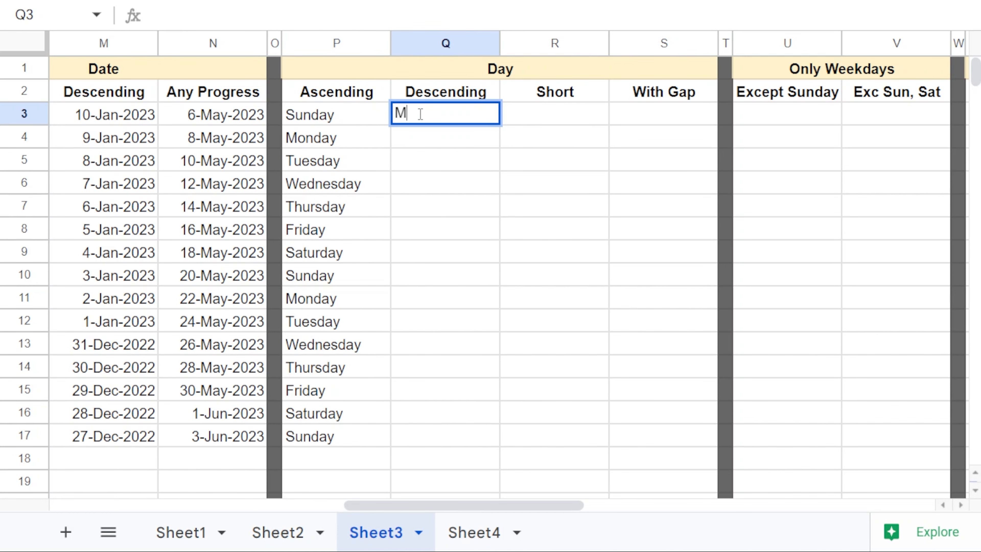
text(onday)
key(Return)
text(Sunday)
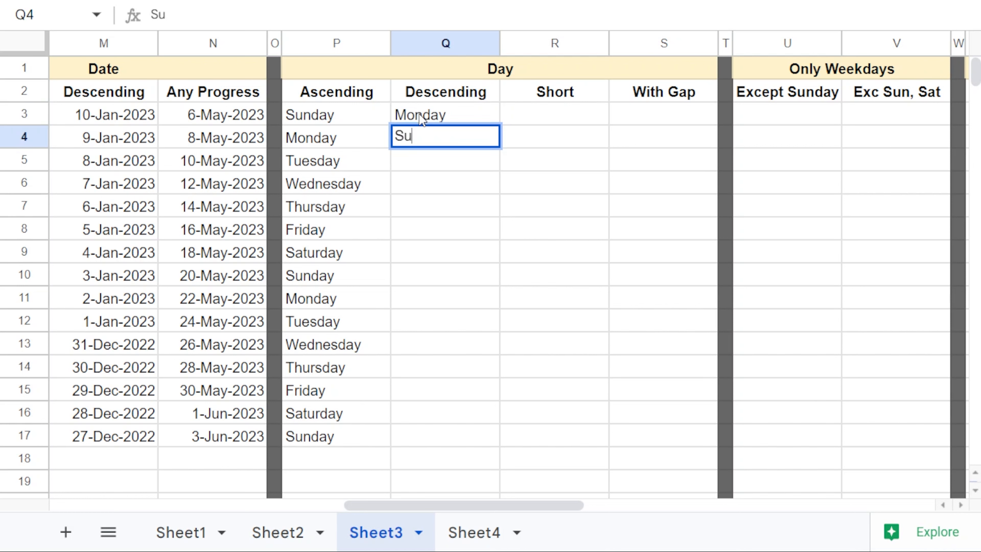
key(Return)
drag(422, 120, 495, 442)
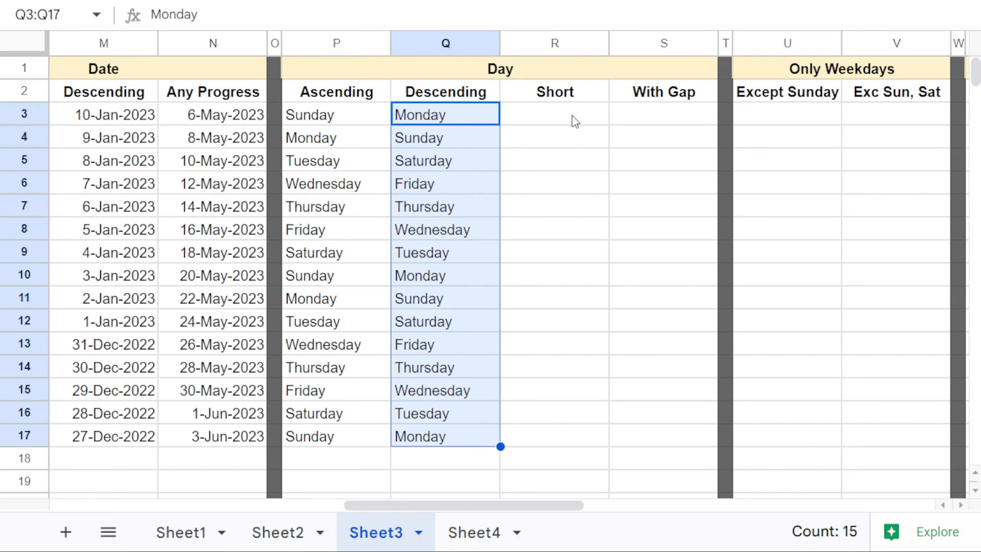
click(576, 122)
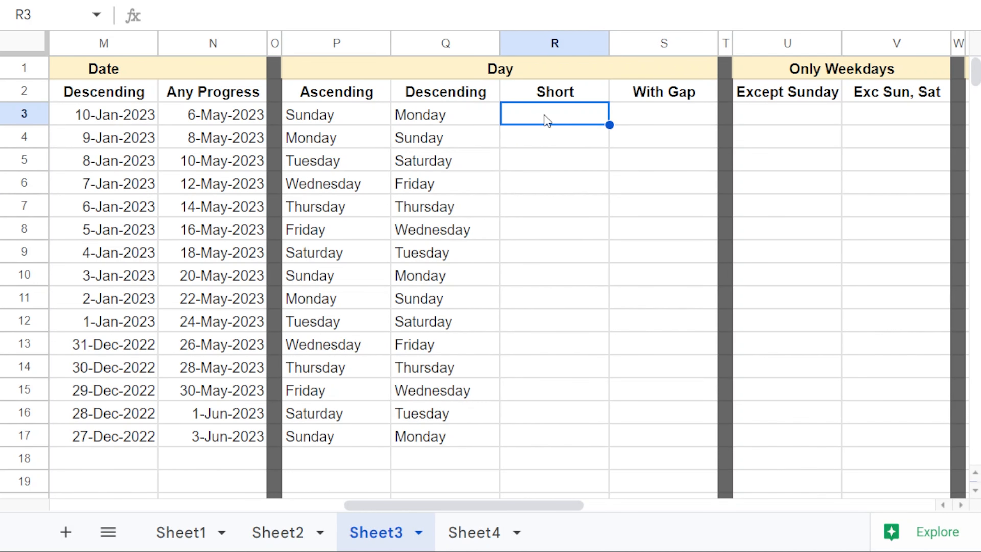
Step: Fill the Short column with abbreviated days from Sun down to row 17
text(Su)
key(BackSpace)
key(BackSpace)
text(Sun)
key(Return)
text(Mon)
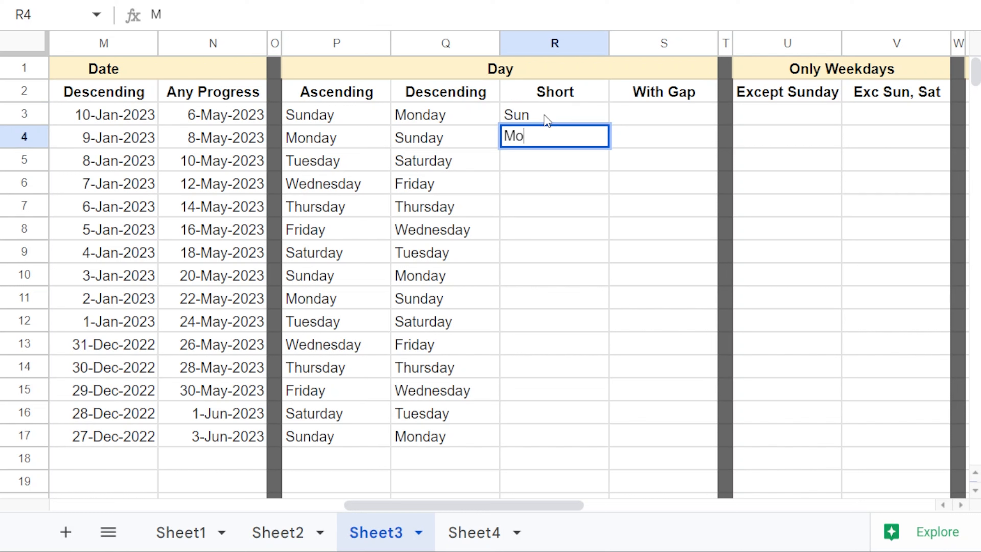
key(BackSpace)
key(BackSpace)
click(546, 121)
drag(610, 125, 598, 440)
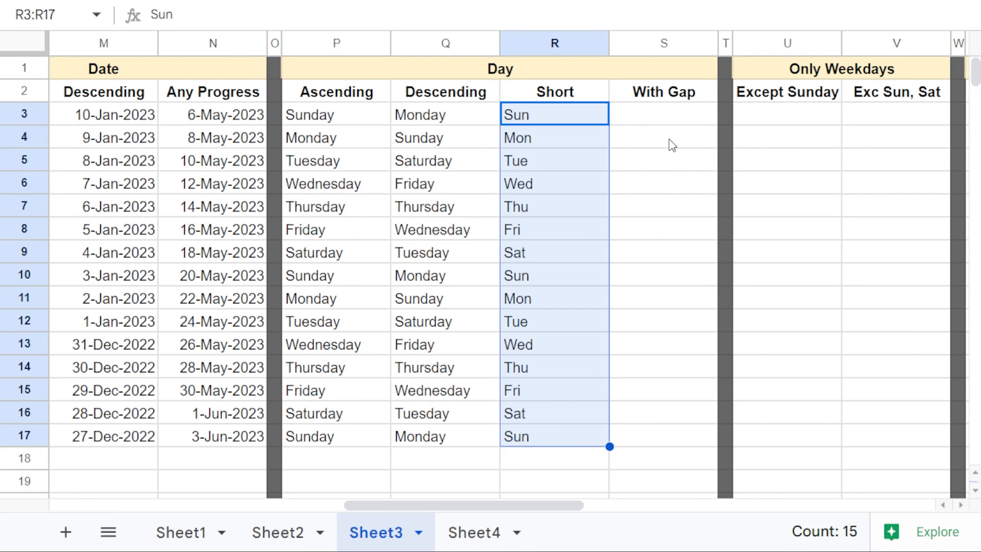
Step: Fill the With Gap column from Sun and Tue, every other day, to row 17
click(663, 115)
text(Sun)
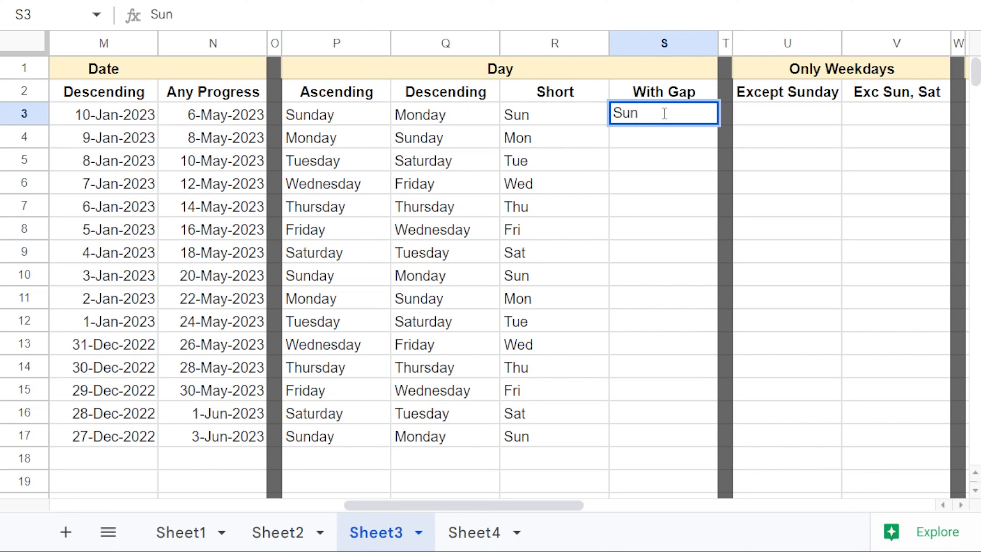
key(Return)
text(Tue)
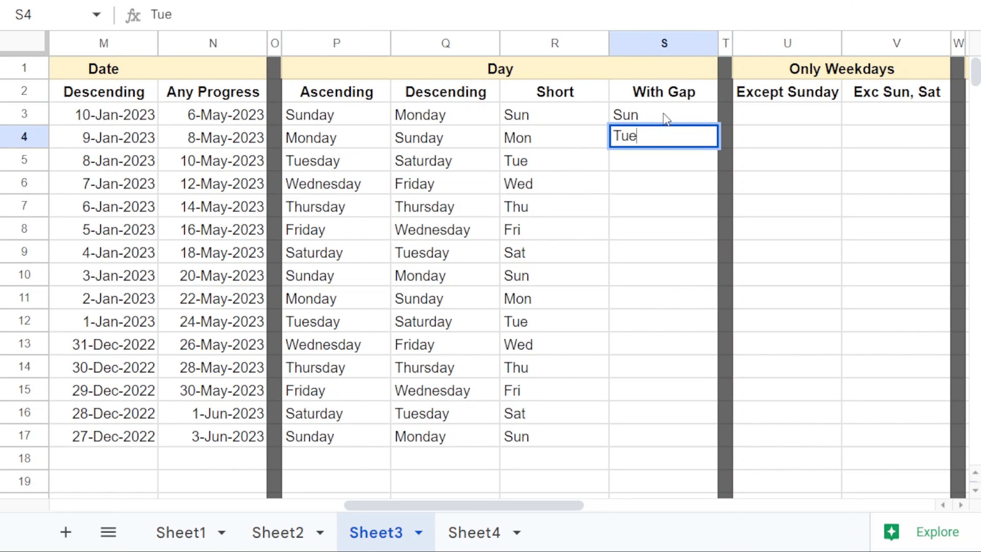
key(Return)
drag(665, 120, 693, 442)
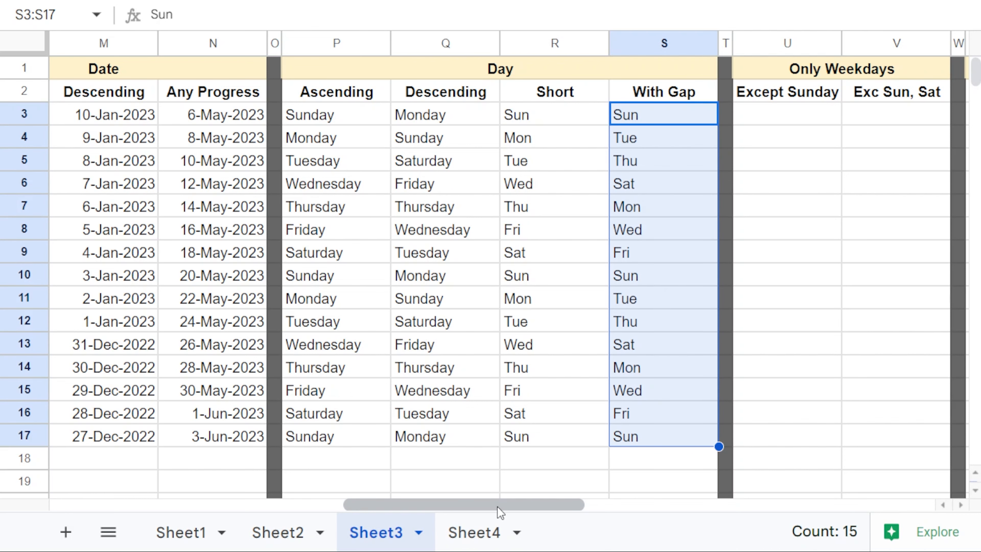
drag(497, 507, 571, 507)
Step: Enter Monday in U3 and fill weekdays down to Saturday, deleting the extra Sunday and Monday
click(563, 116)
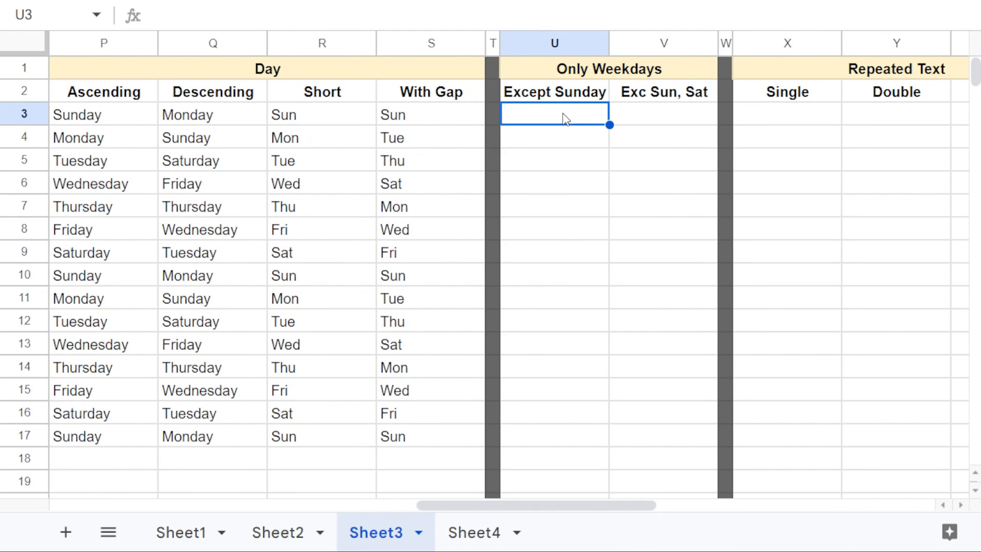
text(Su)
key(BackSpace)
key(BackSpace)
text(Monda)
key(Return)
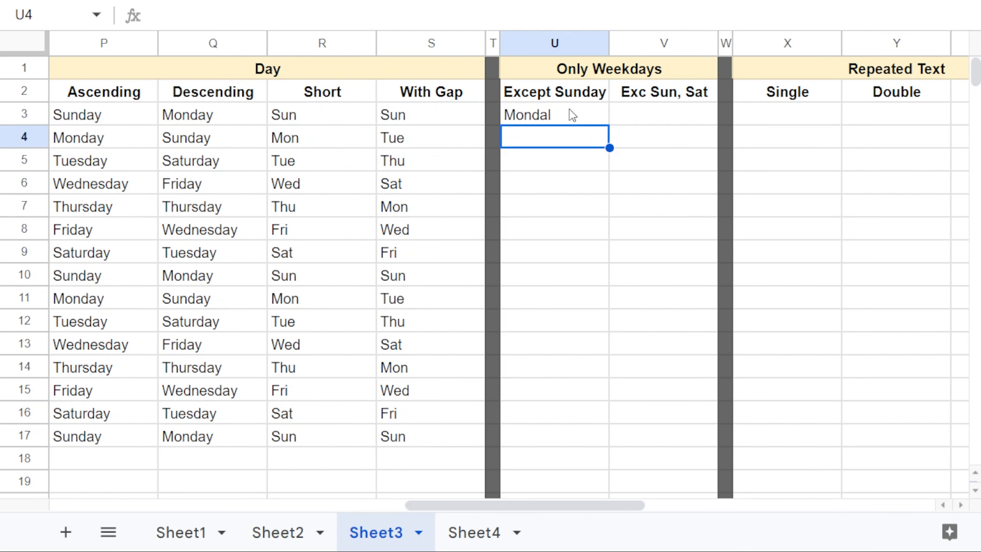
double_click(570, 109)
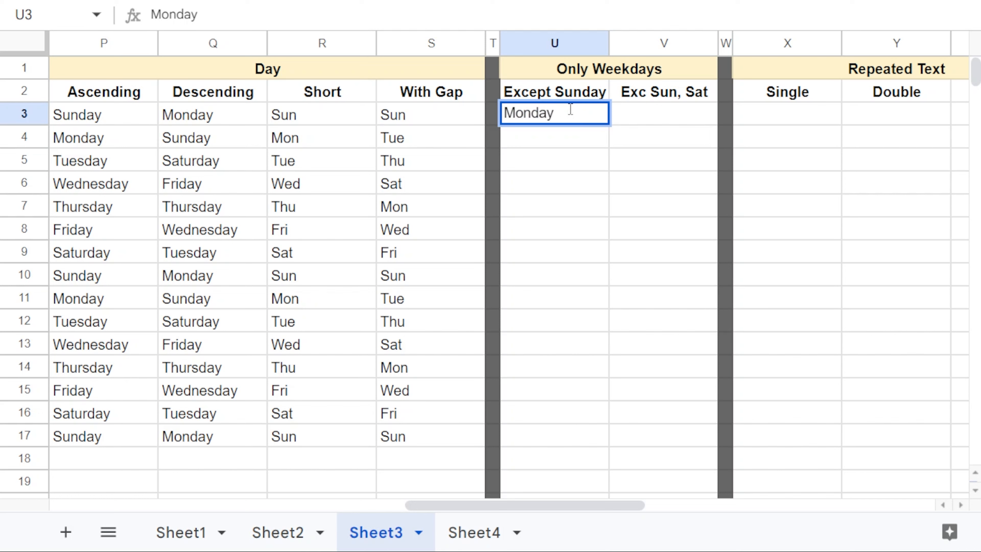
key(Return)
click(568, 108)
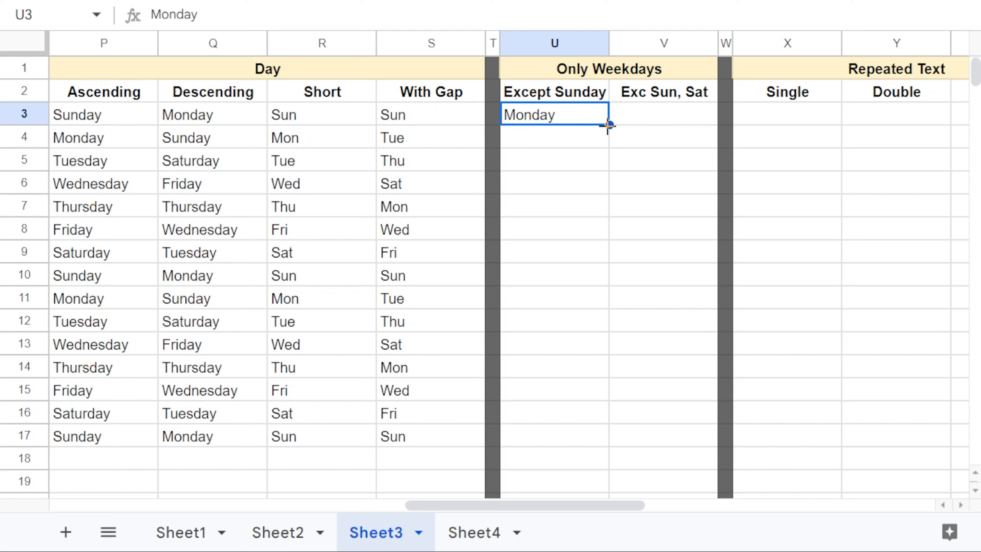
drag(608, 126, 604, 285)
drag(577, 255, 576, 280)
key(Delete)
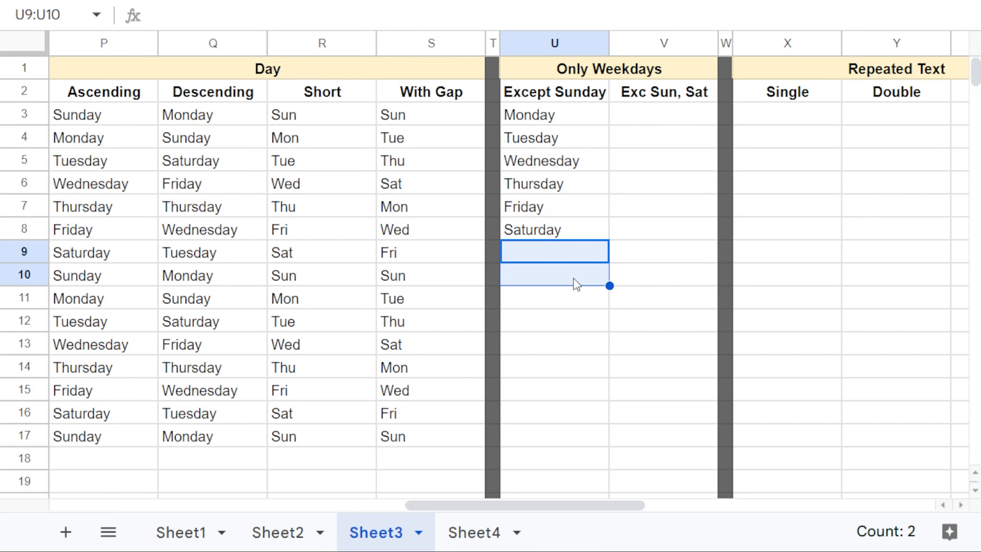
Step: Copy the Monday-to-Saturday block to U9 and extend the cycle down to row 44
drag(565, 122, 574, 228)
key(ctrl+c)
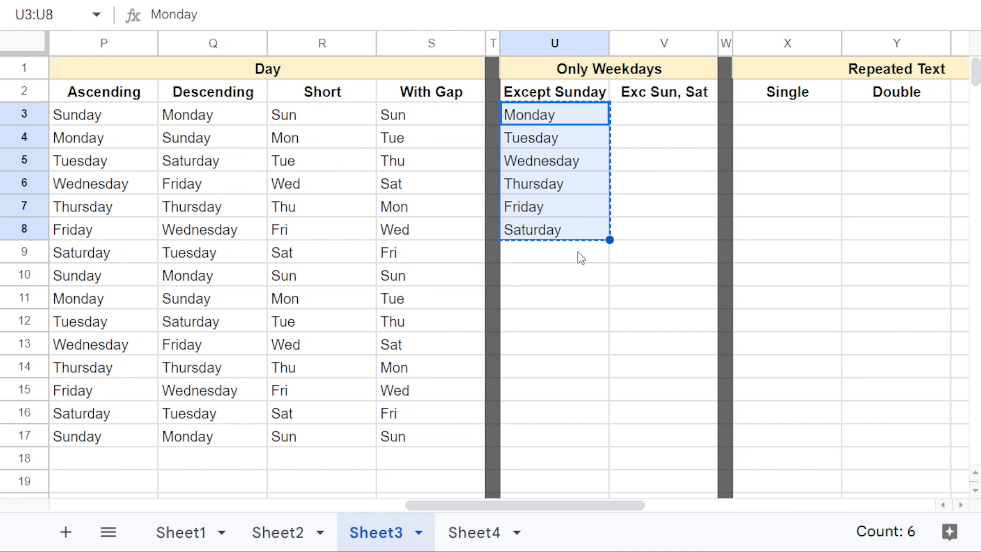
click(581, 258)
key(ctrl+v)
drag(595, 114, 605, 535)
Step: Select the Mondays in U3, U9, U15, U21 and U27 together
scroll(561, 487, up, 5)
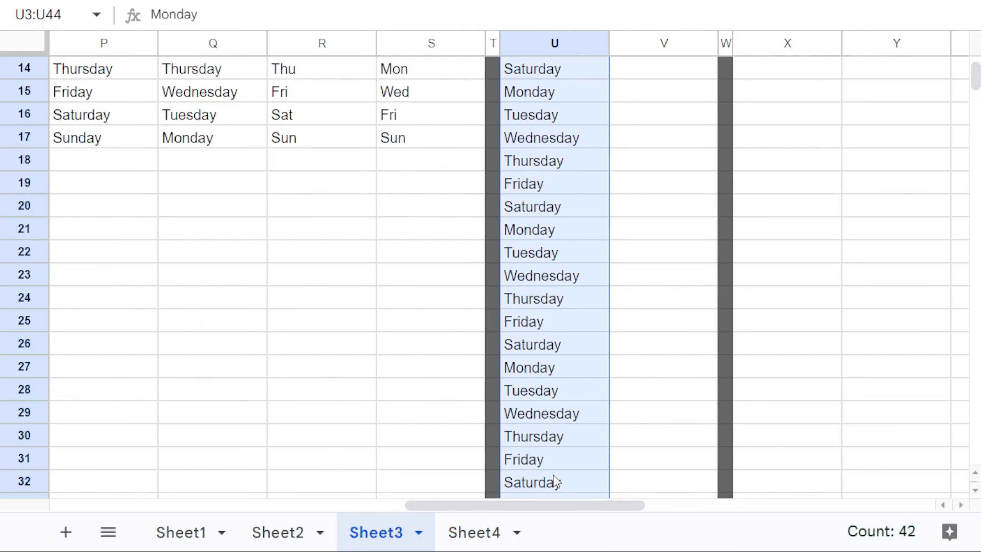
scroll(560, 75, up, 4)
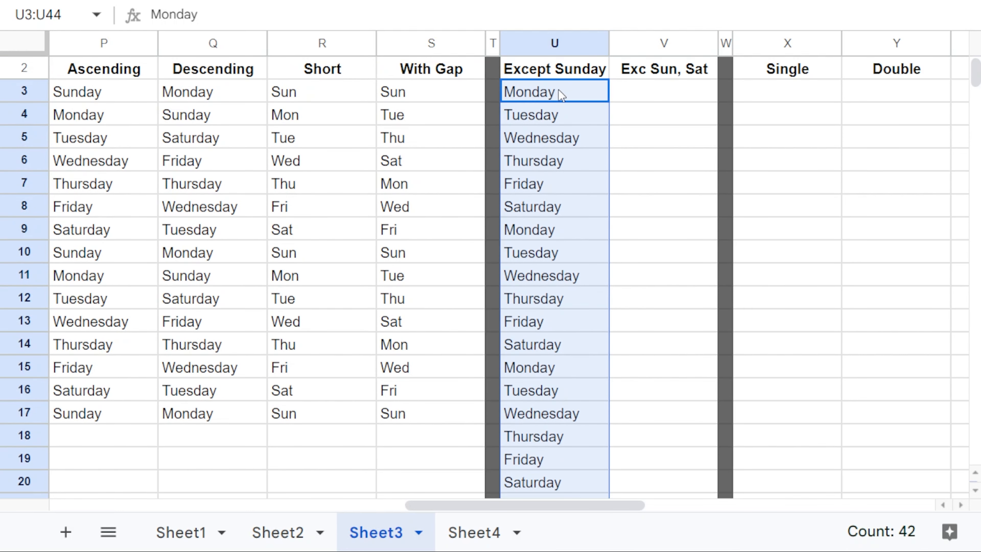
click(560, 92)
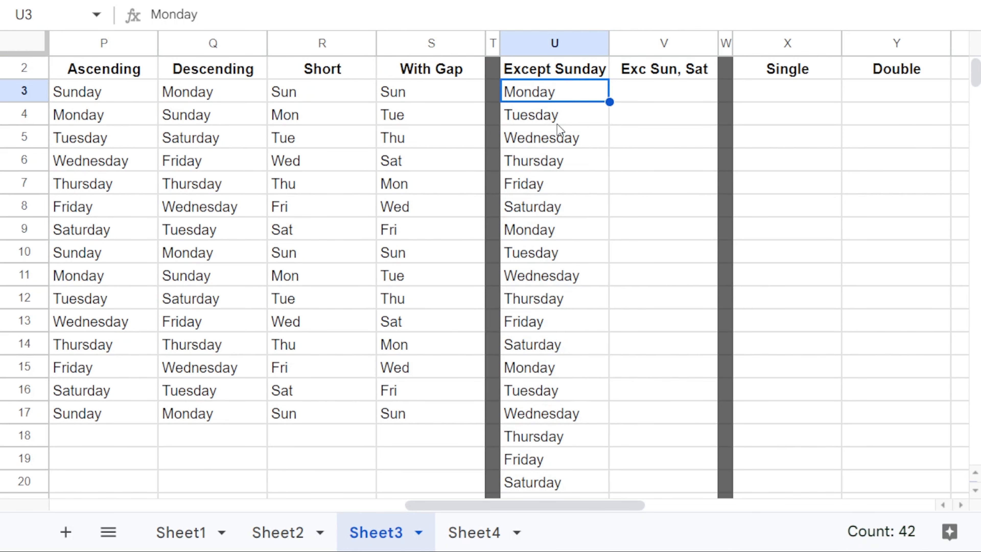
ctrl+click(552, 231)
ctrl+click(562, 368)
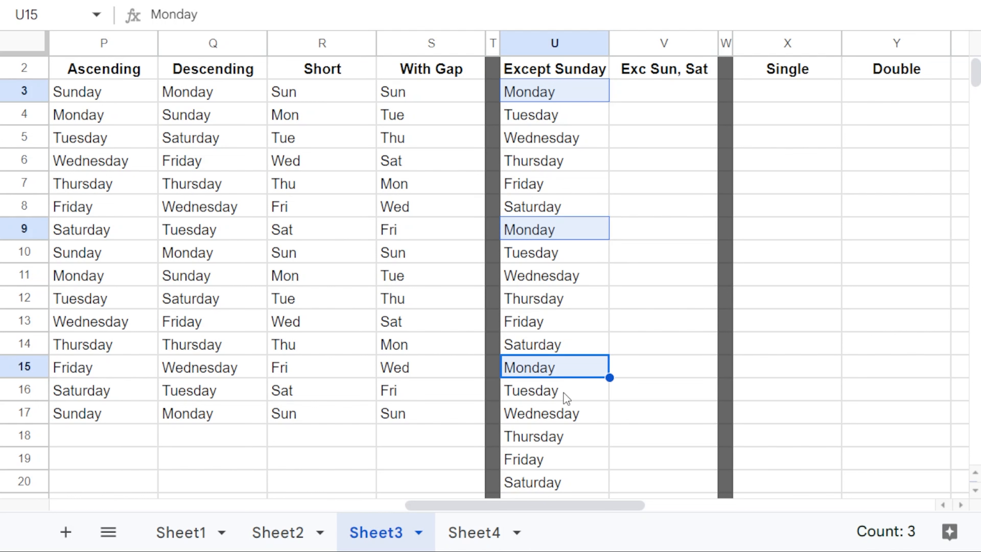
scroll(572, 453, down, 4)
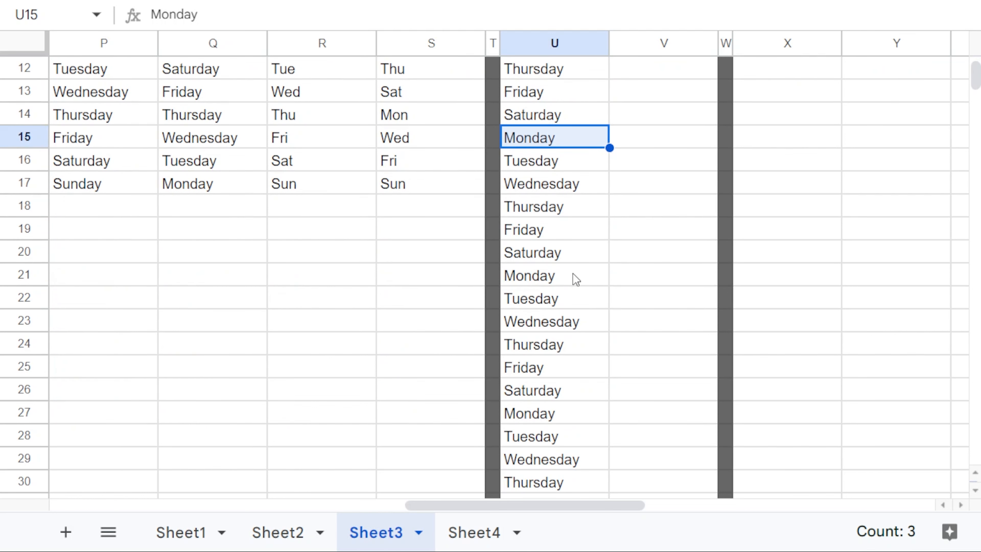
ctrl+click(575, 267)
ctrl+click(568, 412)
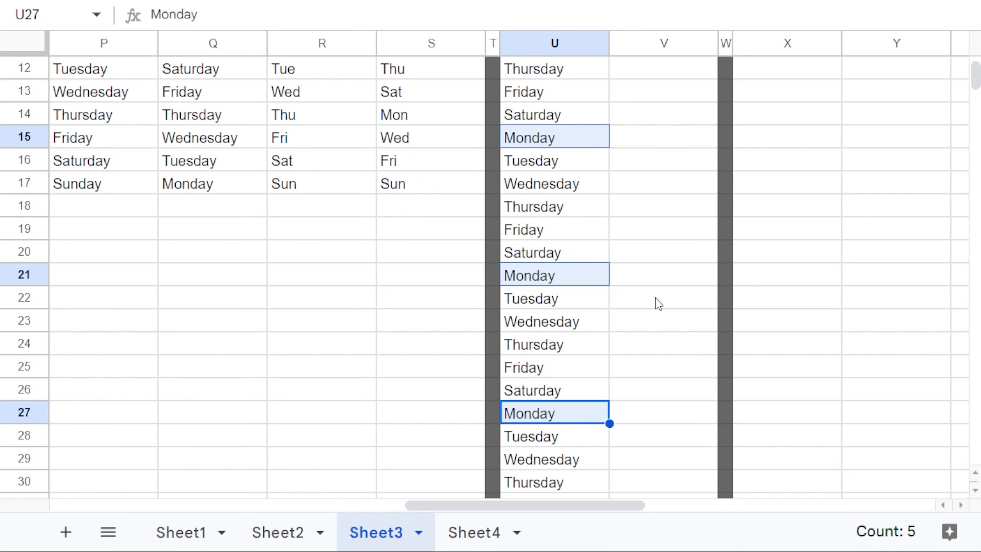
scroll(659, 303, up, 5)
Step: Paste Monday-to-Friday from U3:U7 into V3 and V8, then extend to row 44
drag(600, 120, 573, 213)
key(ctrl+c)
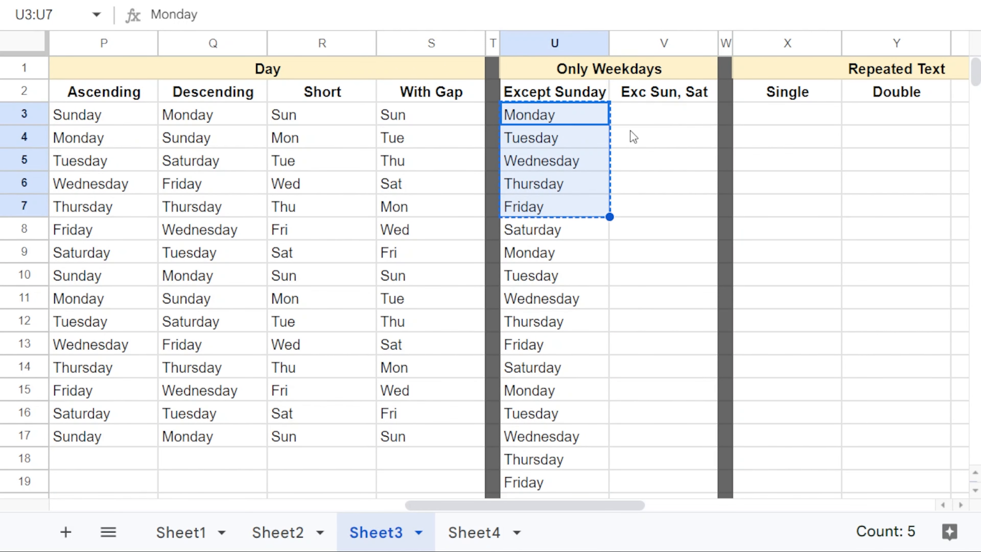
click(635, 120)
key(ctrl+v)
click(661, 228)
key(ctrl+v)
drag(668, 116, 640, 217)
Step: Select the Mondays in V3, V8, V13 and V18 together
scroll(640, 226, up, 12)
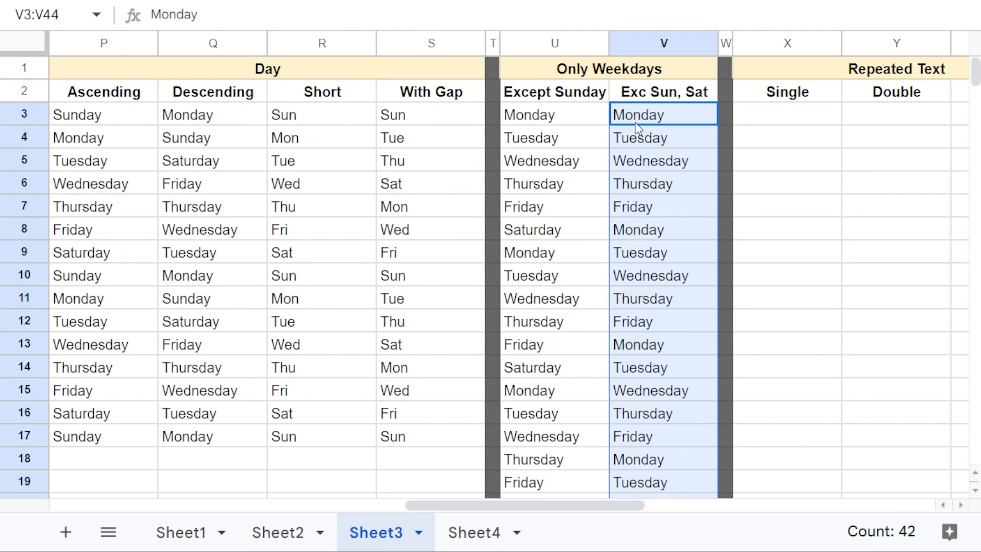
click(636, 123)
ctrl+click(649, 230)
ctrl+click(658, 350)
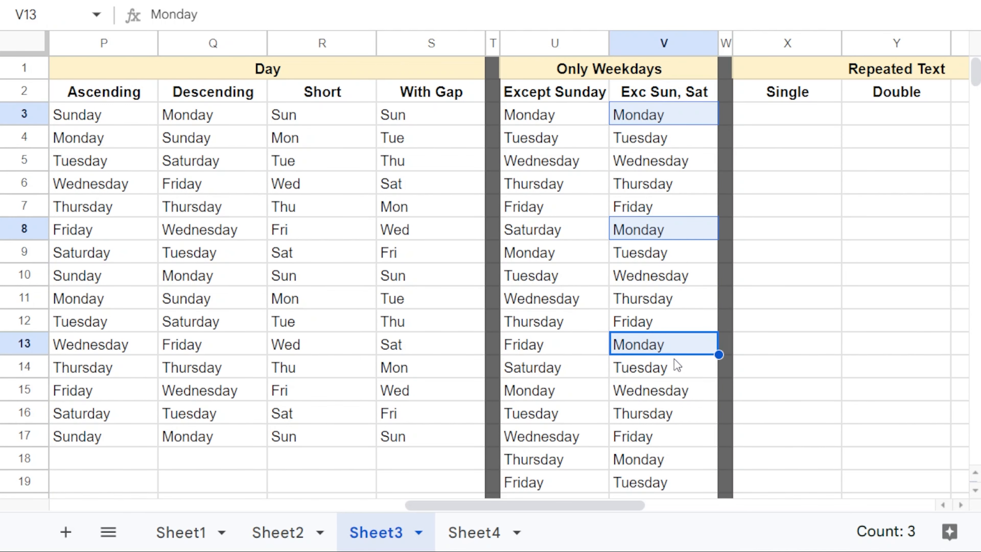
ctrl+click(685, 459)
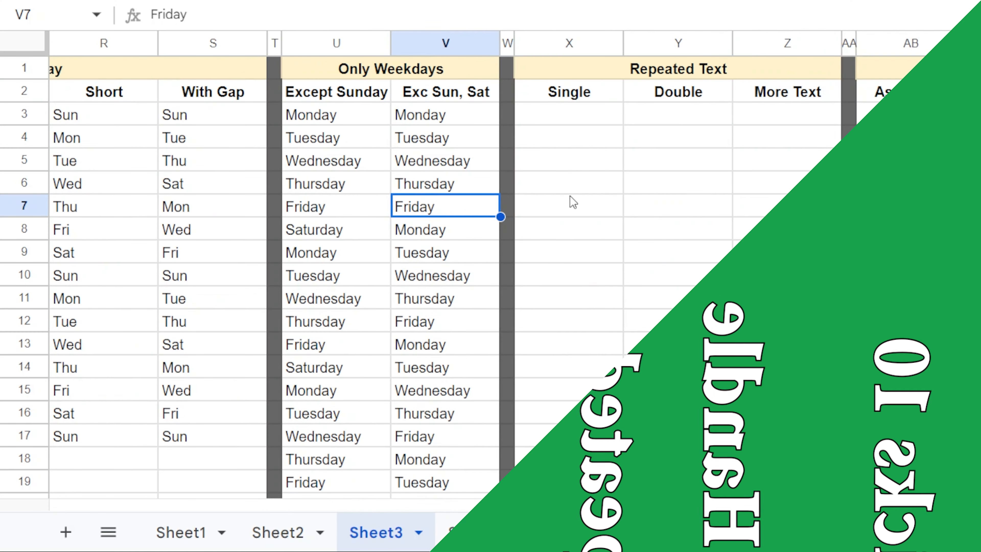
Step: Repeat 'The Cursor Point' in the Single column from X3 down to row 19
click(581, 122)
text(C)
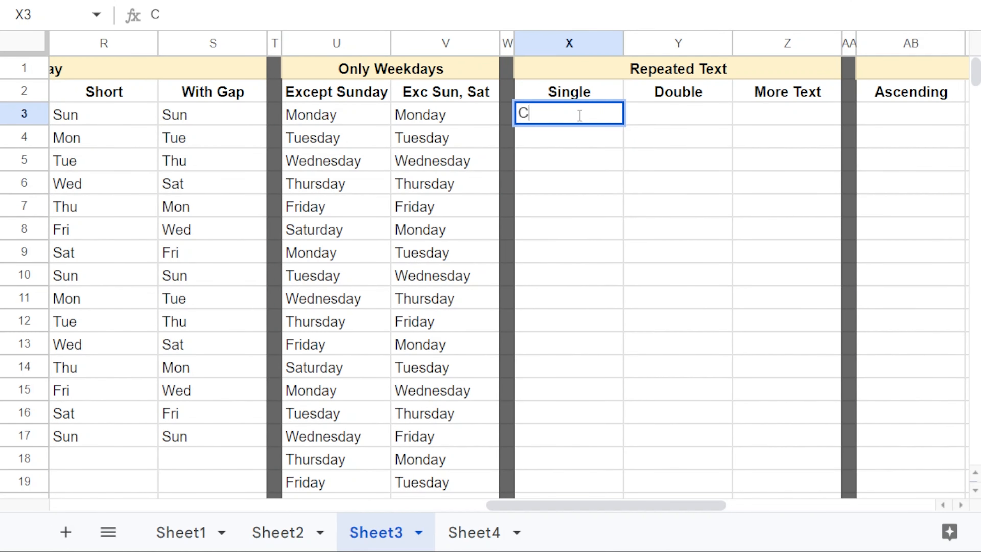
text(he Cursor Point)
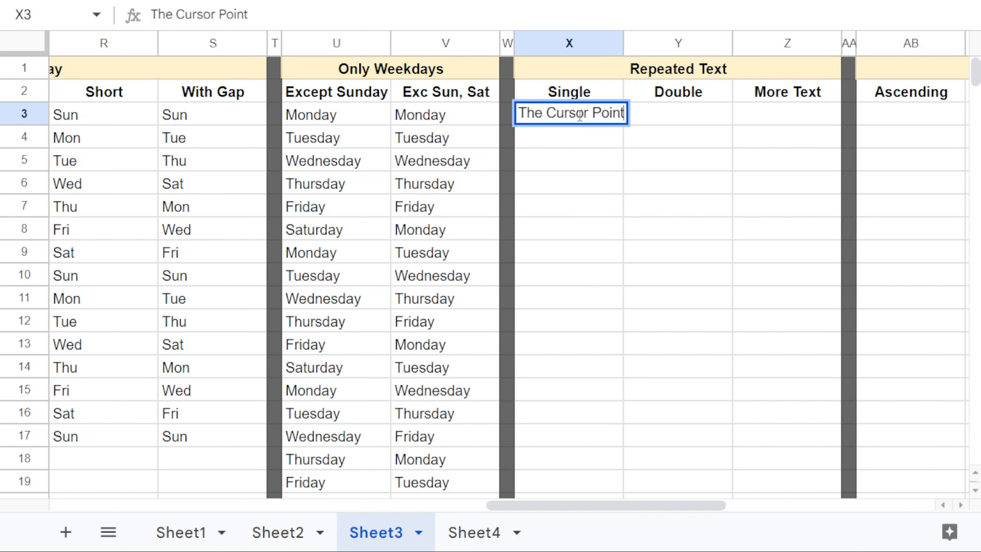
key(Return)
drag(622, 44, 631, 44)
click(618, 116)
drag(632, 125, 618, 488)
Step: Alternate Like and Share in the Double column from Y3 down to row 19
click(691, 113)
text(Like)
key(Return)
text(Sha)
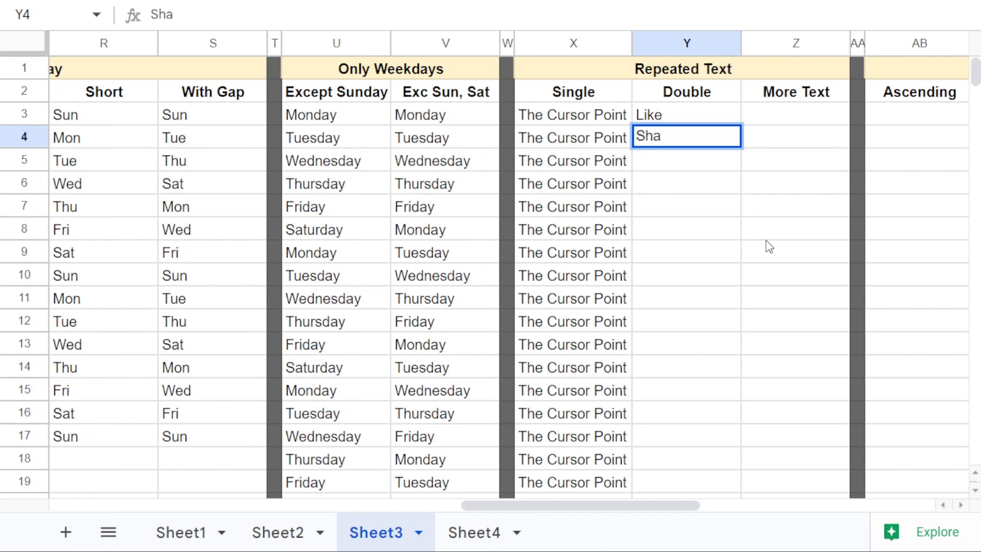
text(re)
key(Return)
drag(687, 114, 707, 481)
Step: Cycle The Cursor Point, Like, Share, Subscribe in More Text from Z3 to row 19
click(768, 116)
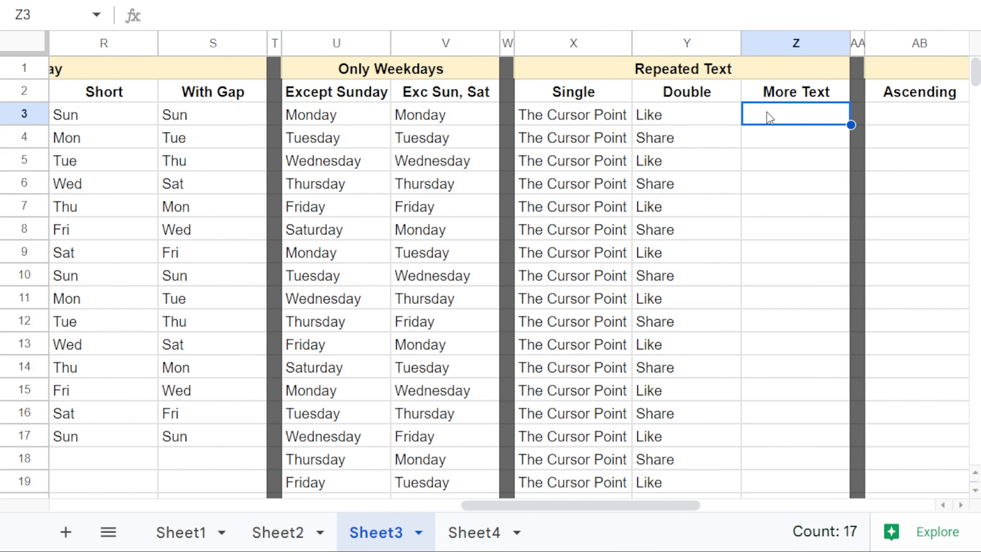
text(T)
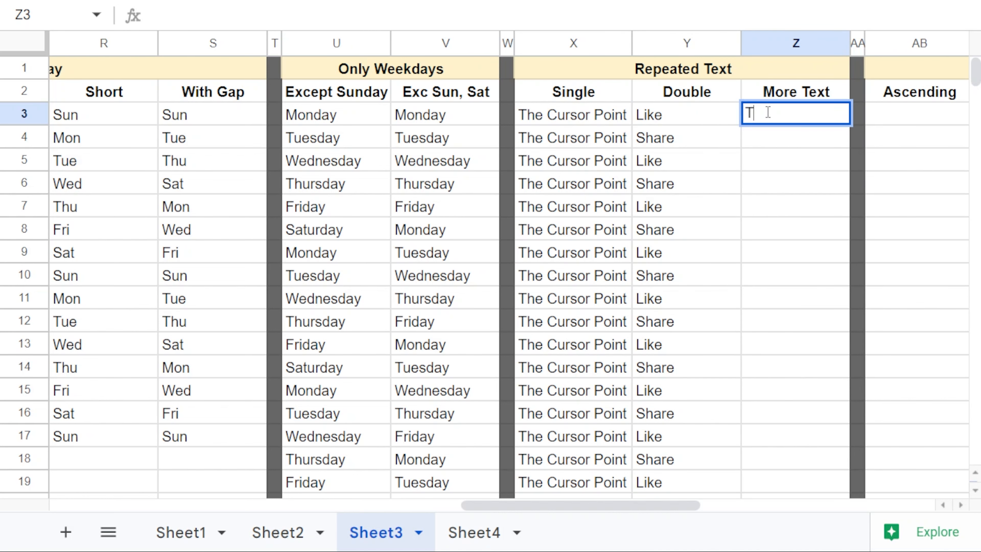
text(he Cursor Point)
key(Return)
text(Like)
key(Return)
text(Share)
key(Return)
text(Subscribe)
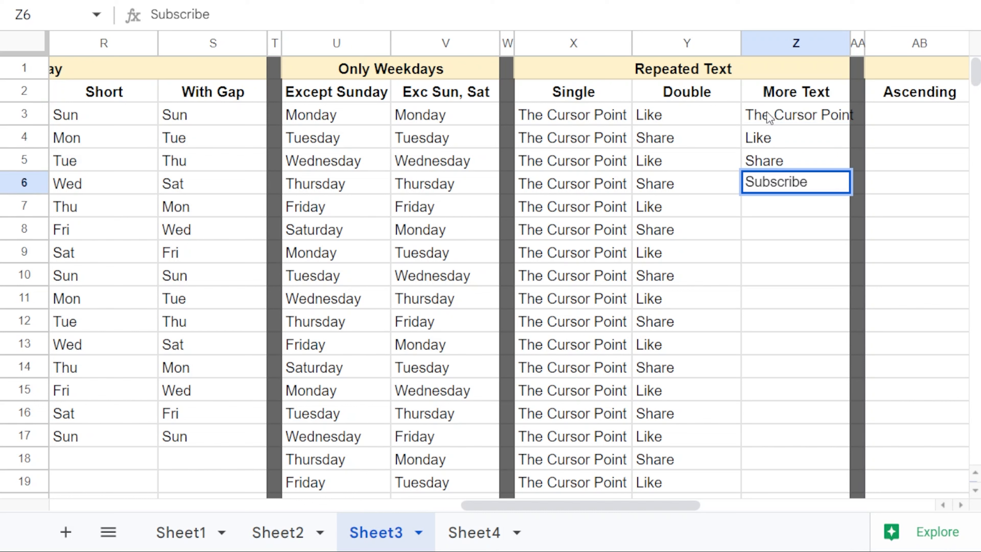
key(Return)
double_click(852, 43)
drag(850, 118, 849, 185)
drag(858, 193, 841, 497)
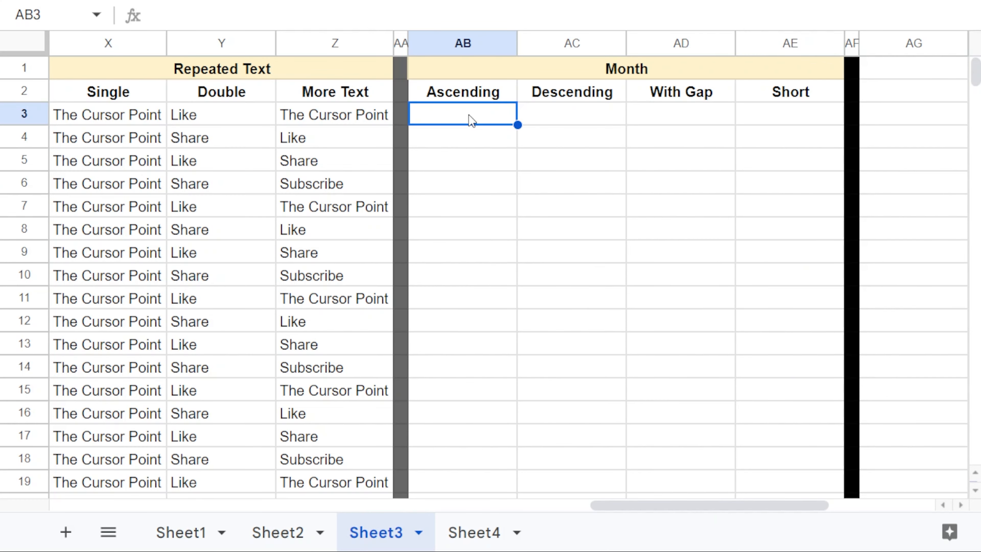
Step: Enter January in AB3 and fill the ascending month series down to row 18
text(January)
key(Return)
click(471, 115)
drag(518, 125, 508, 471)
Step: Enter February and January in AC3:AC4 and extend the descending month series down column AC
click(587, 121)
text(ary)
key(Return)
text(January)
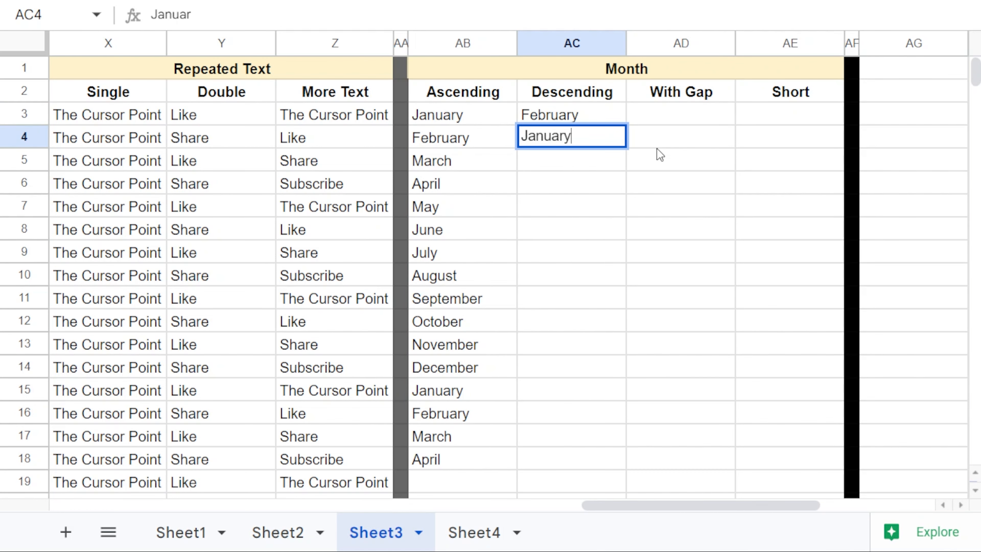
key(Return)
drag(613, 116, 626, 467)
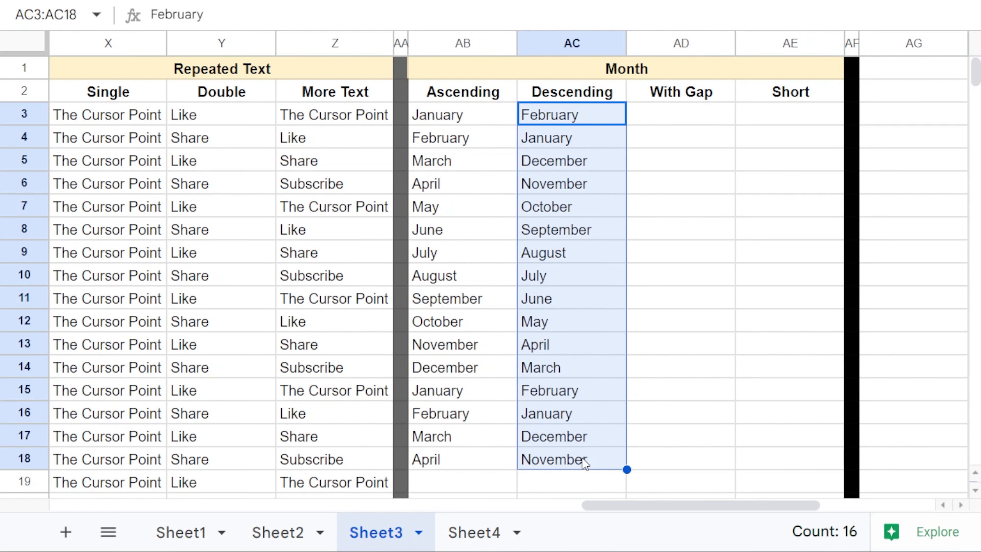
Step: Enter January and March in AD3:AD4 and fill every other month down to row 18
click(672, 118)
text(January)
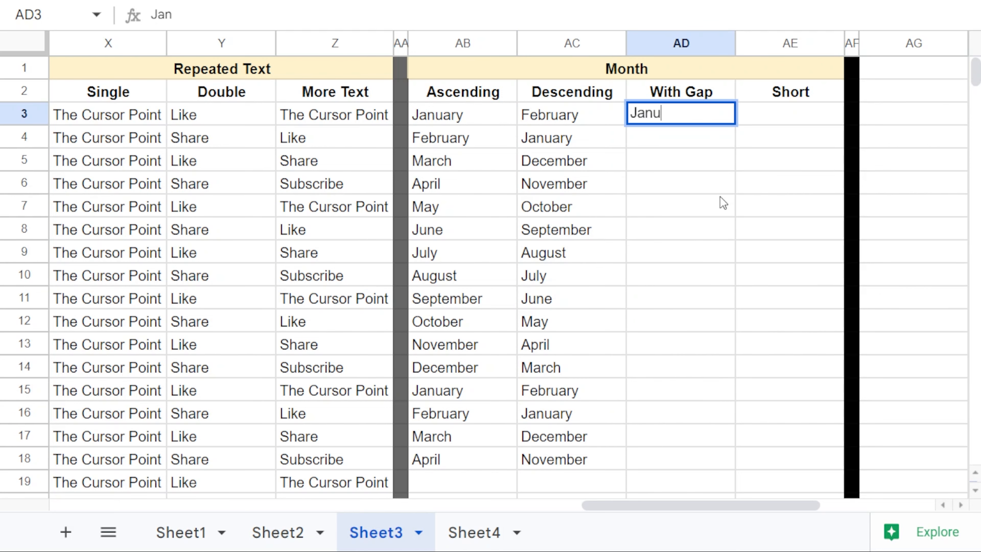
key(Return)
text(March)
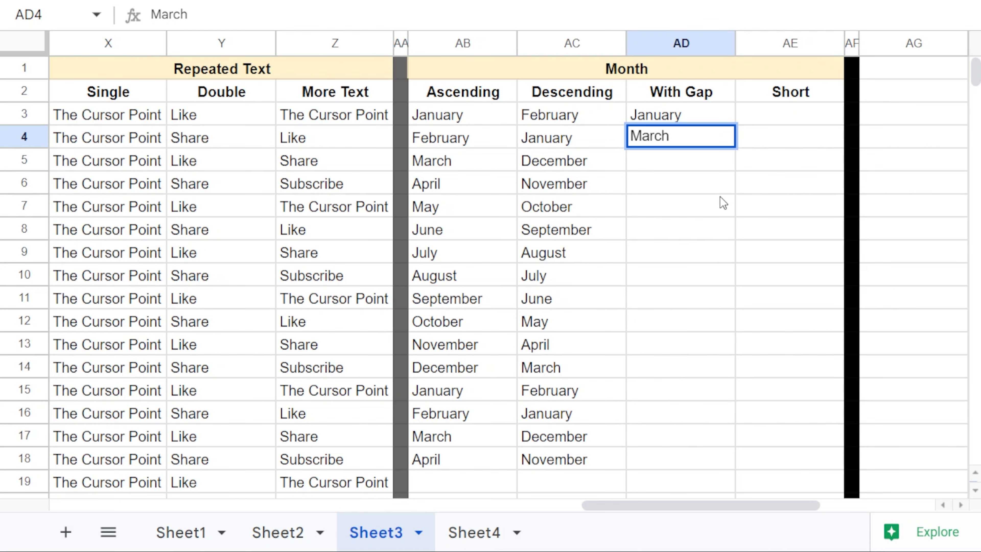
key(Return)
drag(720, 116, 721, 136)
double_click(735, 148)
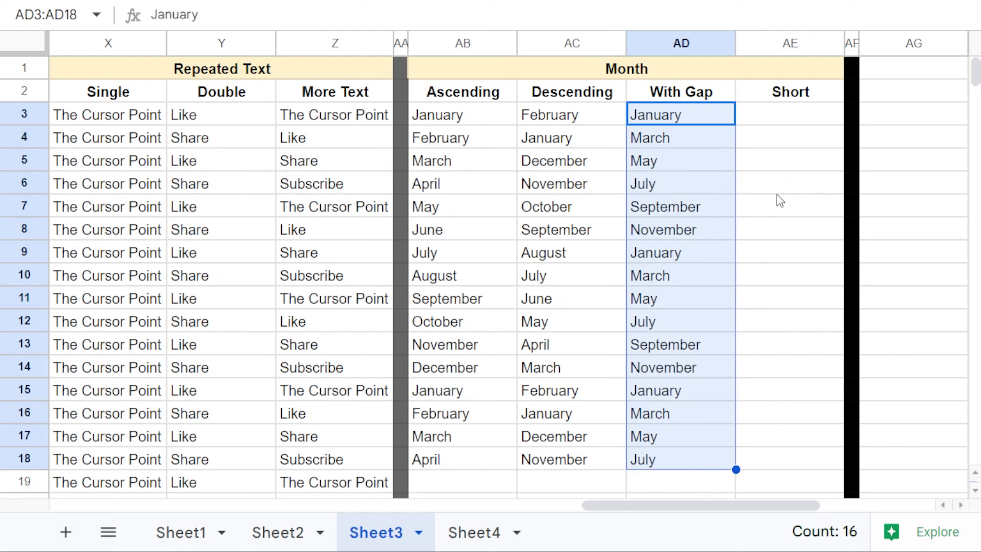
Step: Try a May, Jun short-month series in column AE down to row 18, then clear it
key(Right)
text(May)
key(Return)
text(Jun)
key(Return)
drag(810, 120, 810, 137)
drag(845, 148, 828, 455)
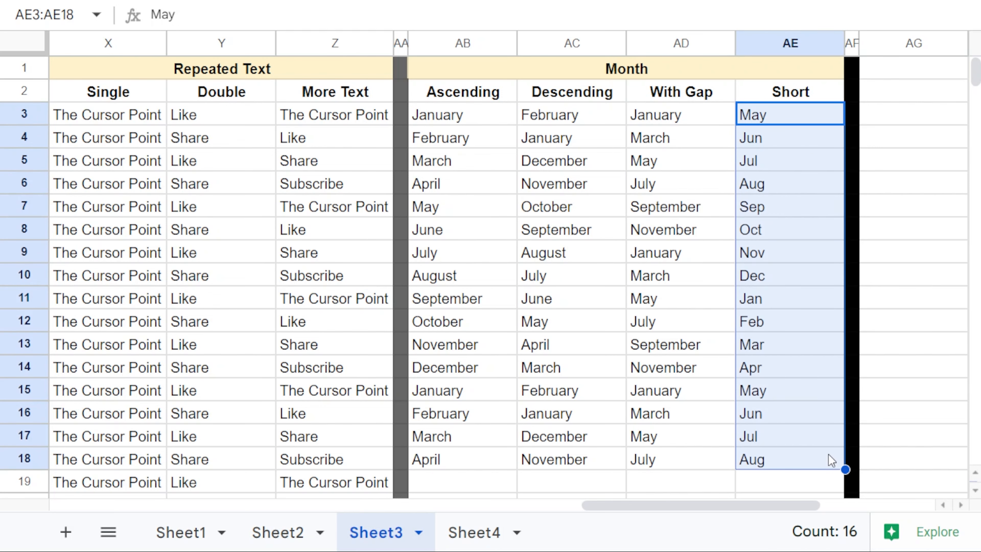
key(Delete)
Step: Enter Dec in AE3 and fill abbreviated month names from Dec down to row 18
text(Dec)
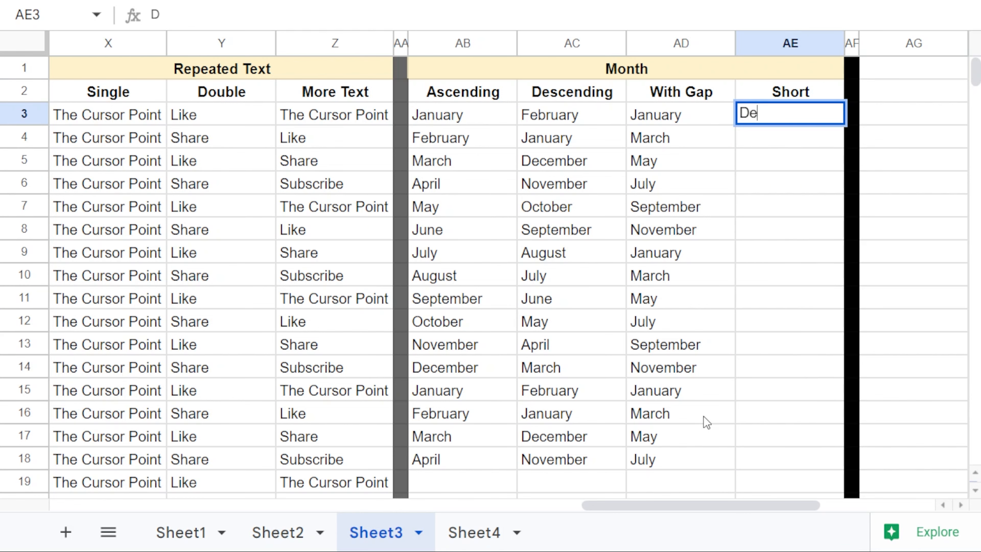
key(Return)
click(815, 114)
drag(845, 124, 781, 444)
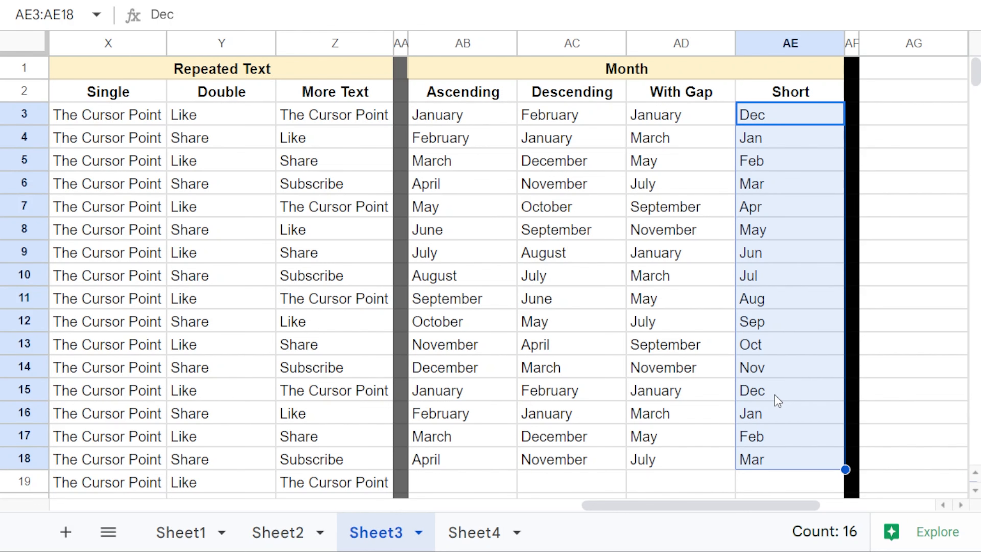
click(914, 114)
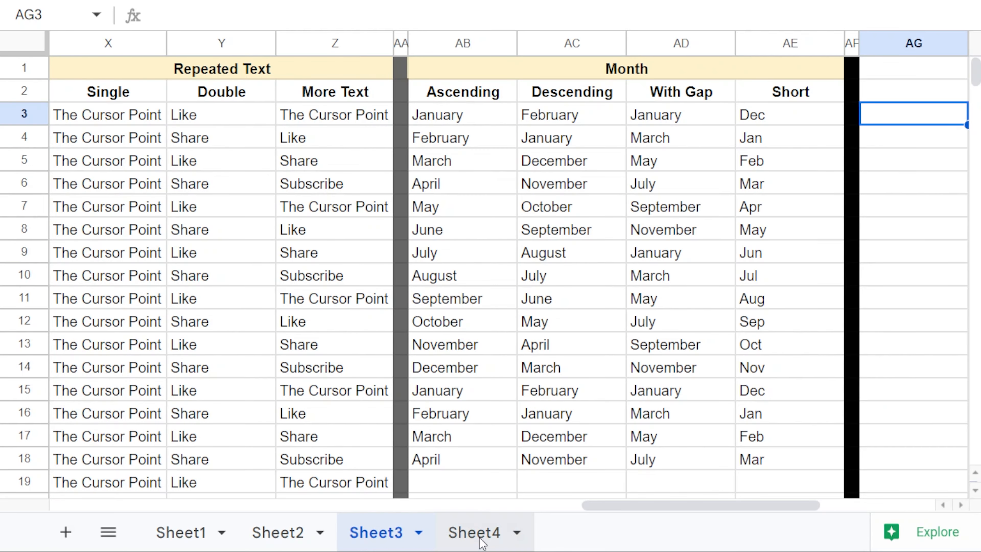
Step: On Sheet4, enter 1 and 2 in A2:A3 and fill Sl No down every customer row past 75
click(475, 532)
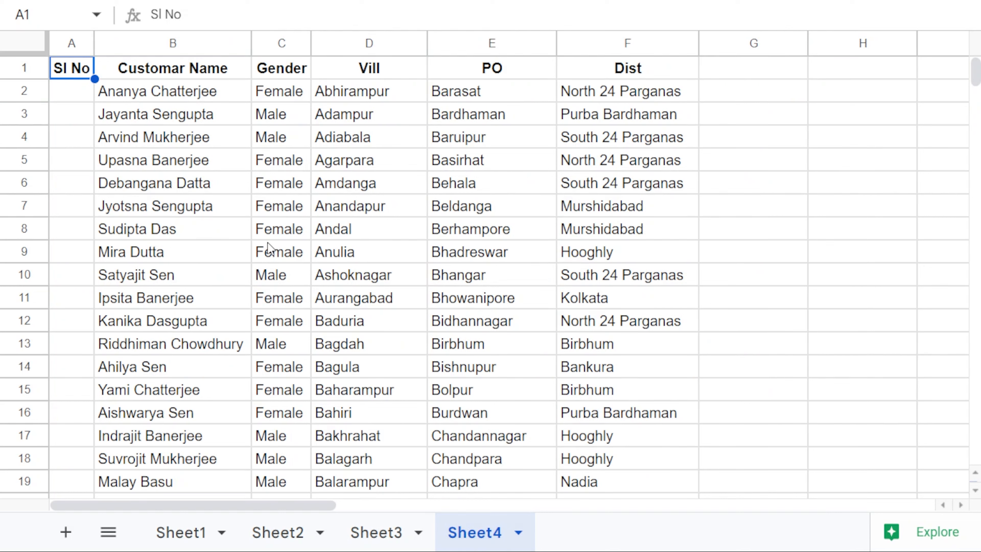
click(81, 97)
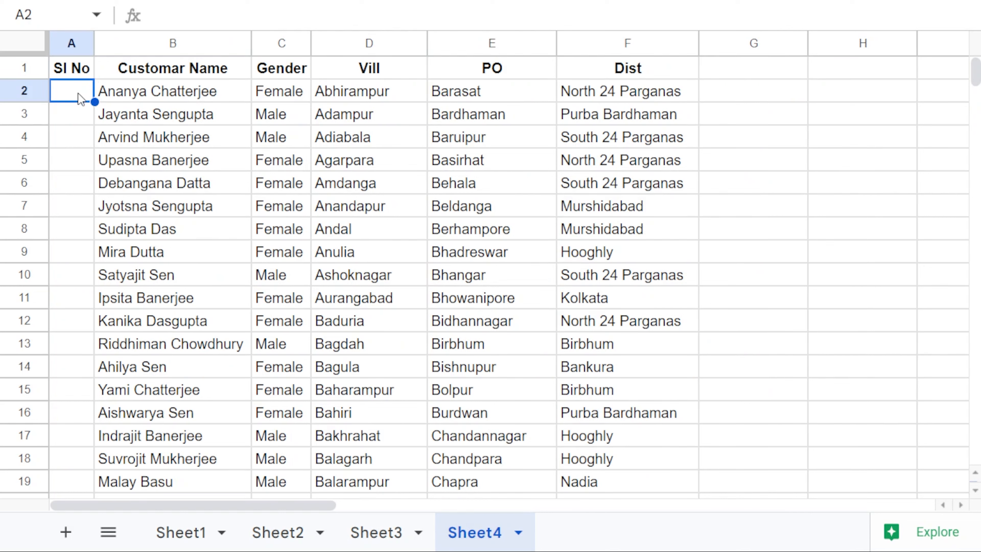
text(1)
key(Return)
text(2)
key(Return)
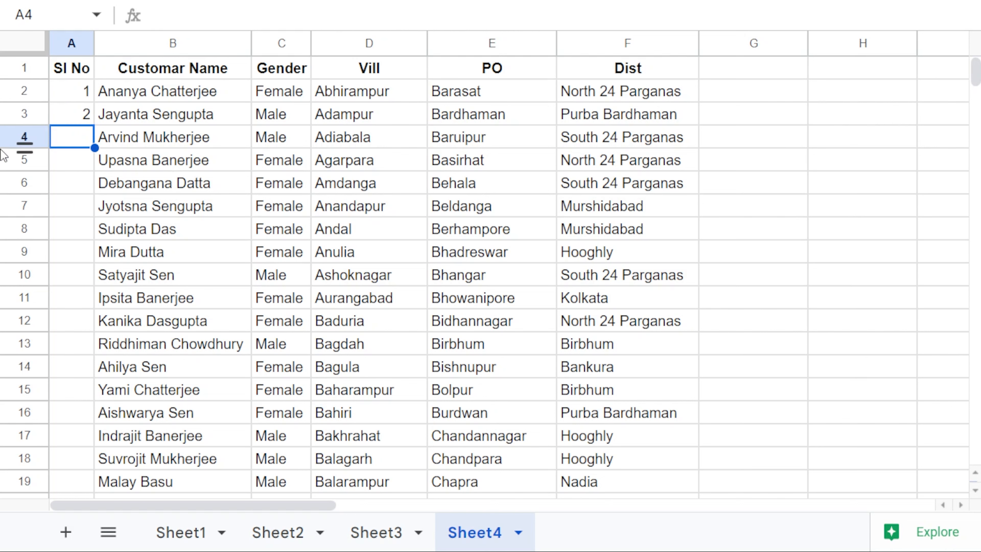
drag(81, 97, 88, 126)
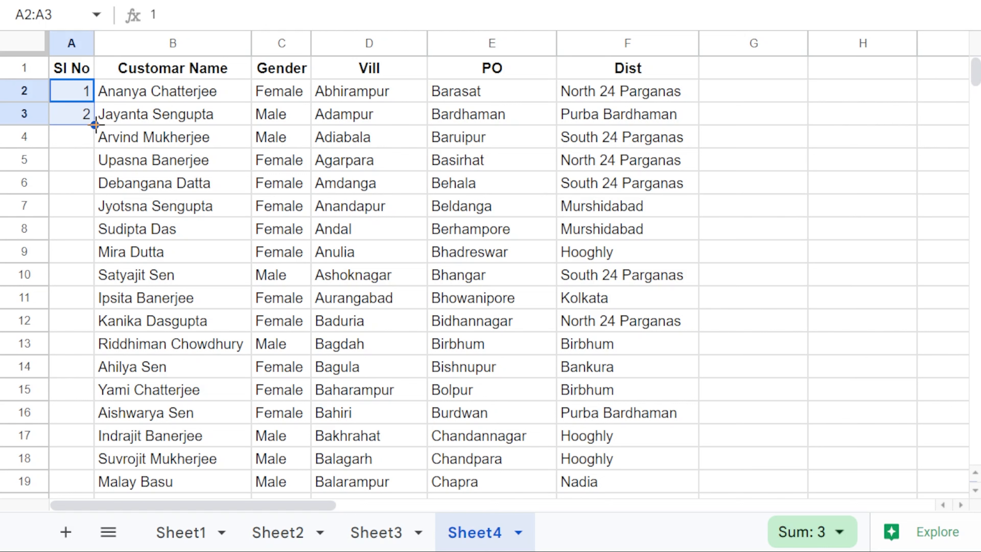
double_click(94, 125)
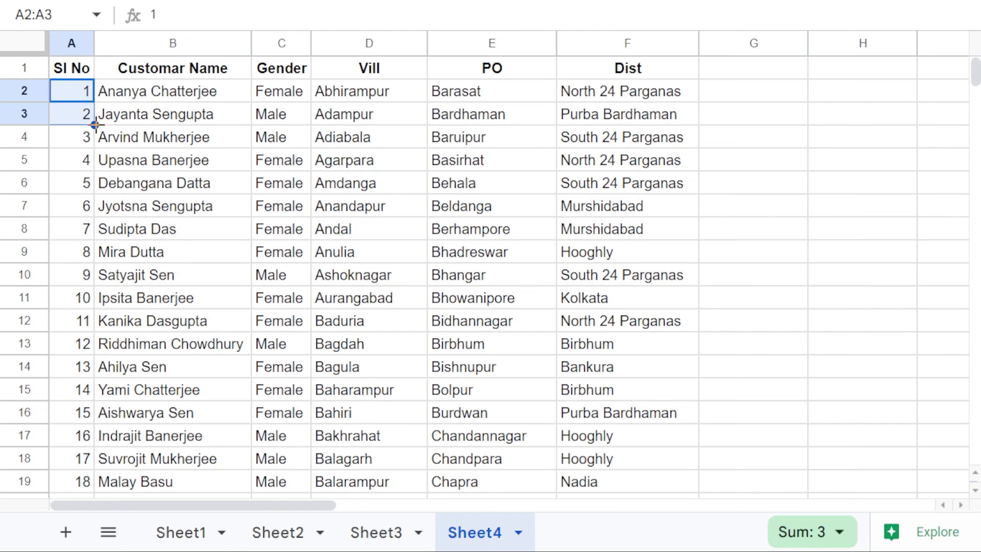
scroll(97, 130, down, 20)
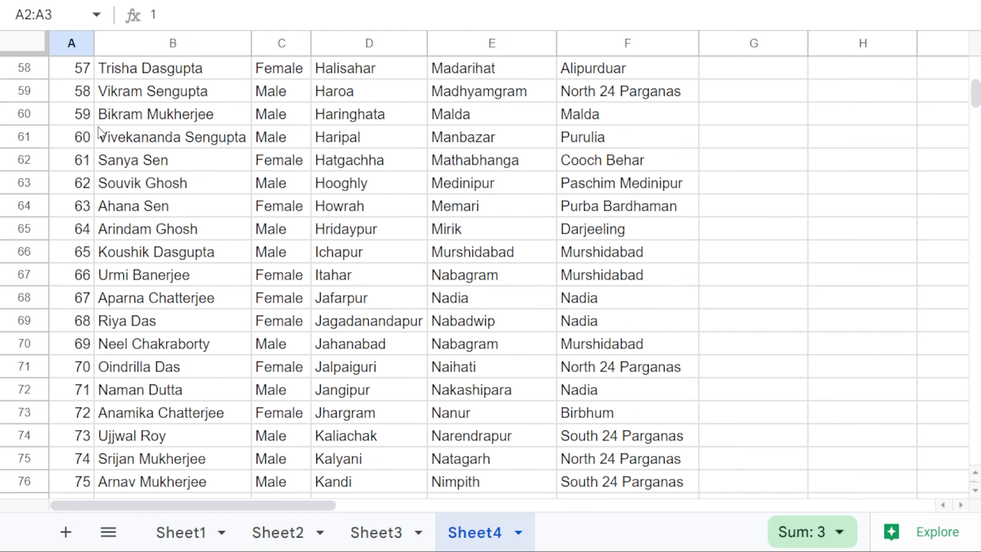
scroll(99, 130, up, 20)
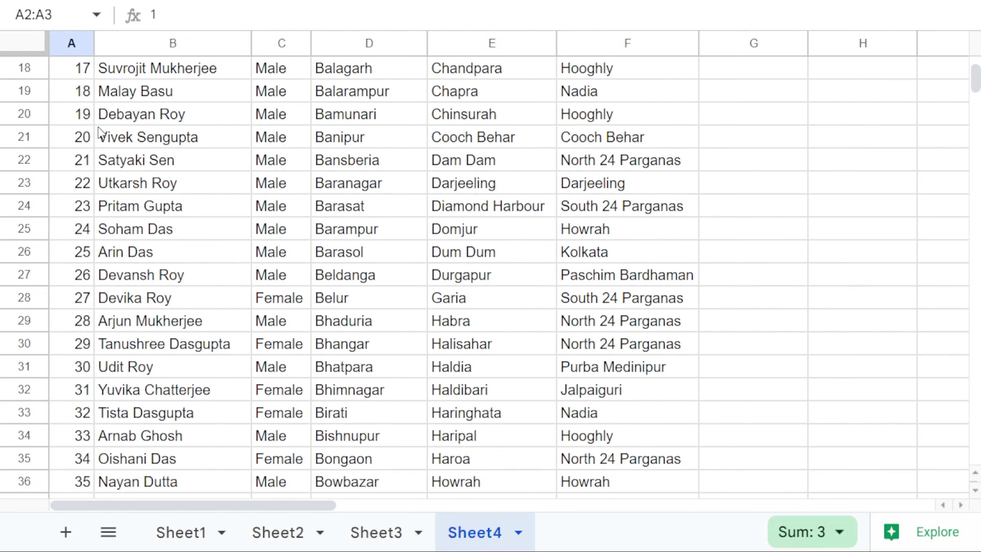
click(118, 116)
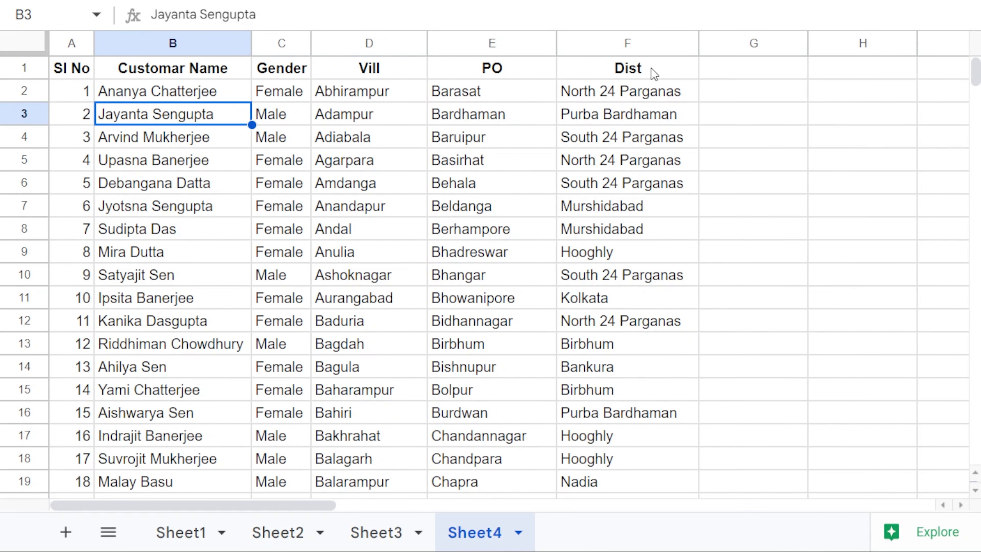
click(751, 95)
text(Yes)
key(Return)
click(768, 95)
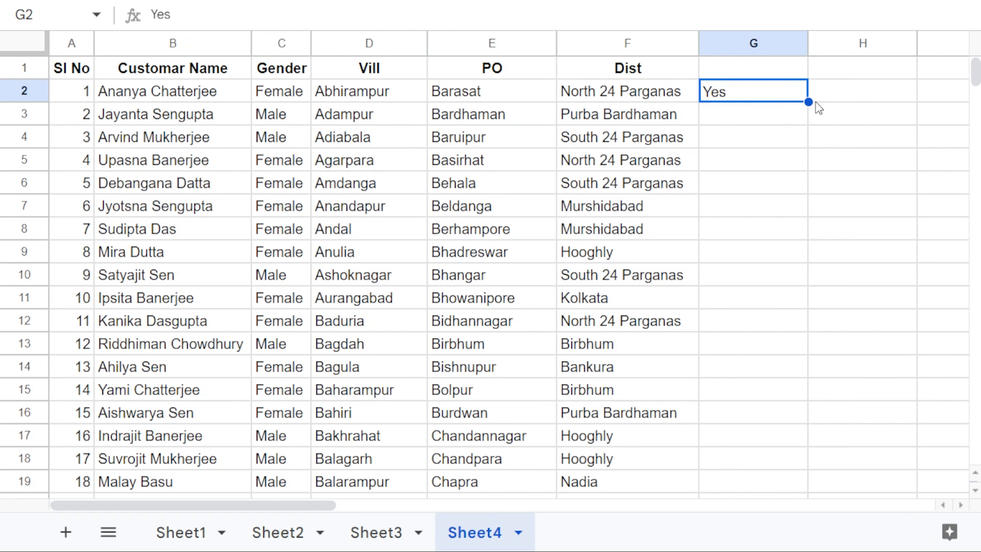
double_click(808, 102)
scroll(807, 110, down, 6)
scroll(807, 112, up, 5)
key(ctrl+z)
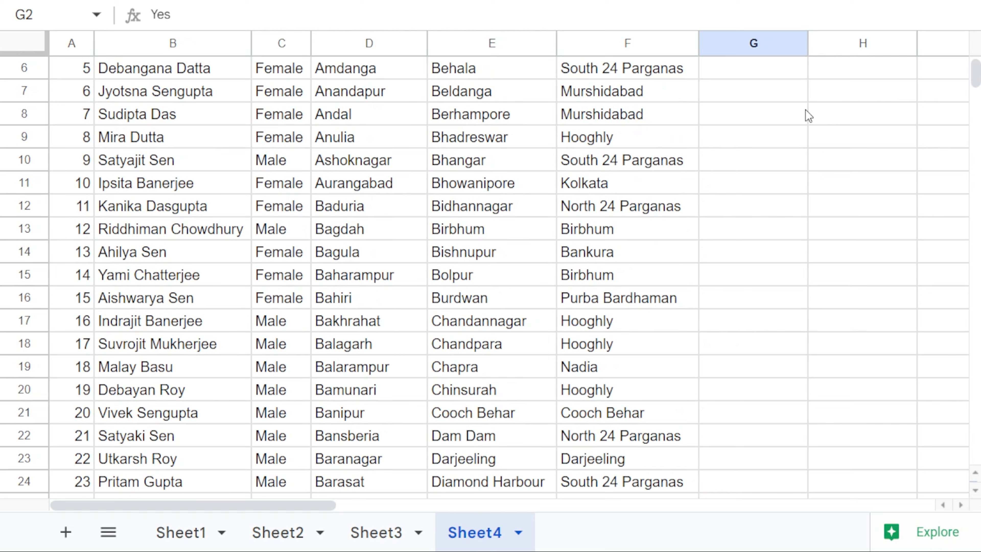
scroll(806, 112, up, 1)
scroll(584, 418, down, 3)
click(585, 414)
key(Delete)
scroll(586, 412, up, 3)
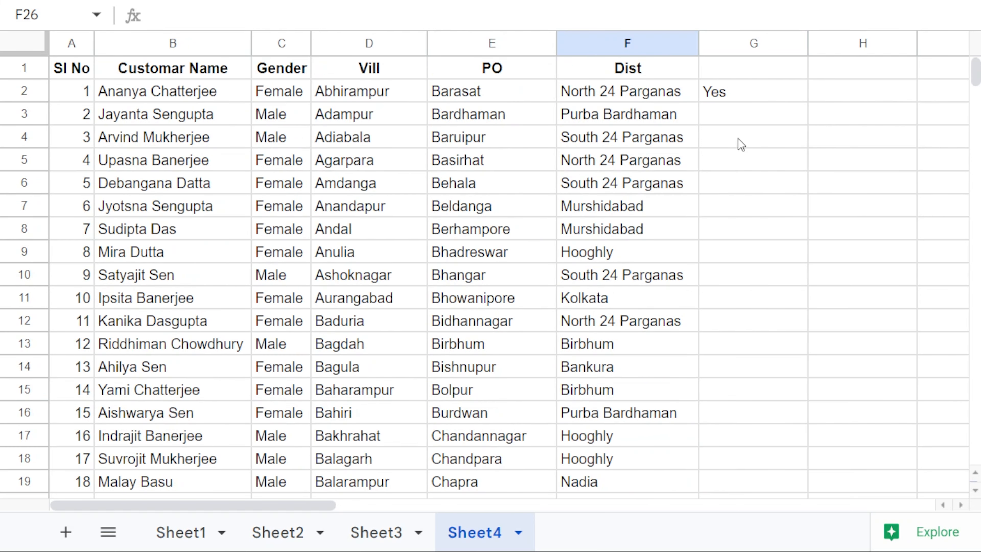
click(782, 101)
double_click(808, 102)
scroll(795, 175, down, 4)
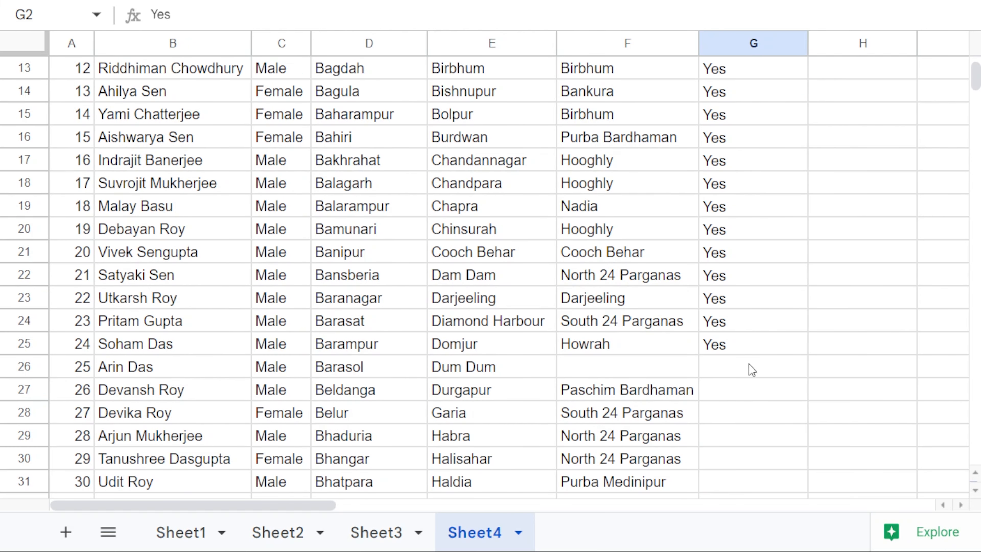
scroll(749, 384, up, 2)
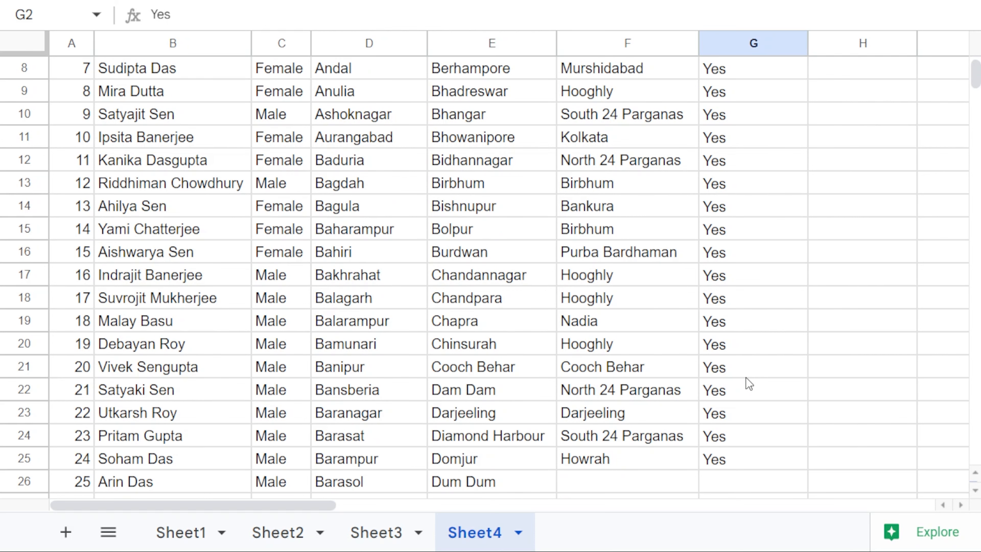
scroll(749, 384, up, 3)
key(ctrl+z)
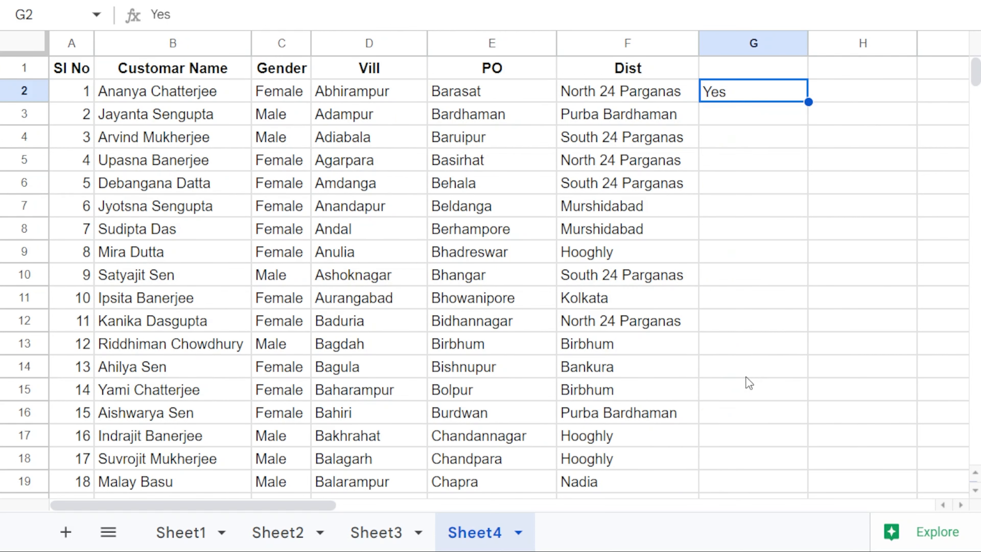
key(ctrl+z)
scroll(749, 383, down, 2)
scroll(749, 383, up, 4)
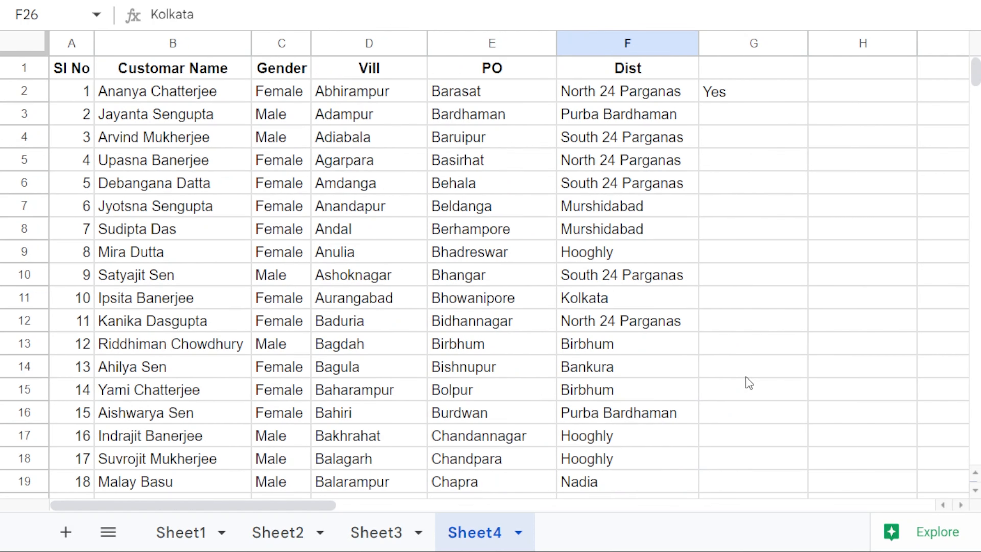
click(752, 98)
key(Delete)
Step: Copy the Dist values F1:F19 into column J starting at J1
drag(333, 504, 479, 487)
drag(154, 75, 155, 484)
key(ctrl+c)
click(604, 75)
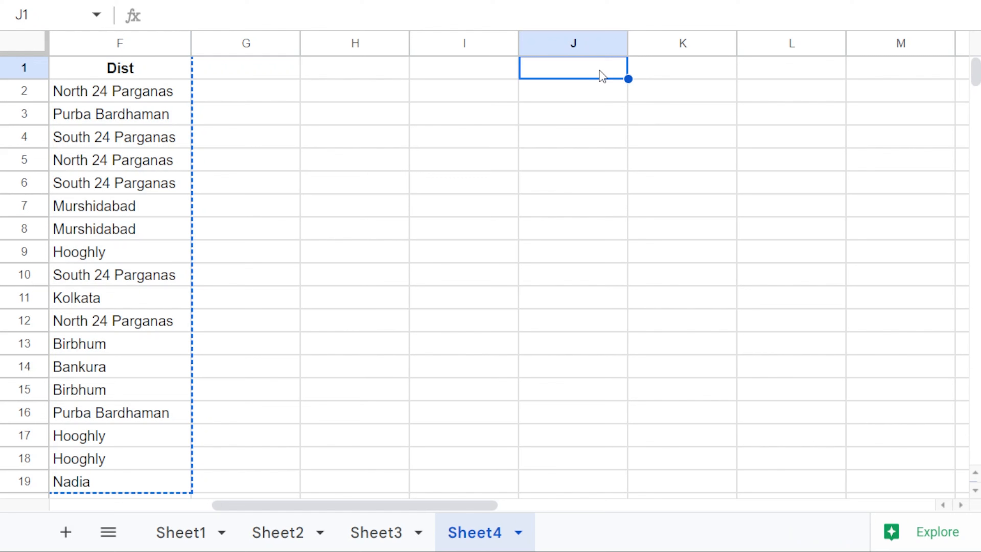
key(ctrl+v)
Step: Enter 1 and 2 in I2:I3 and fill numbers 1 to 18 down column I
click(502, 92)
text(1)
key(Return)
text(2)
Step: Clear the numbers and copied Dist column, then re-enter 1 and 2 in I2:I3 and select them
key(Return)
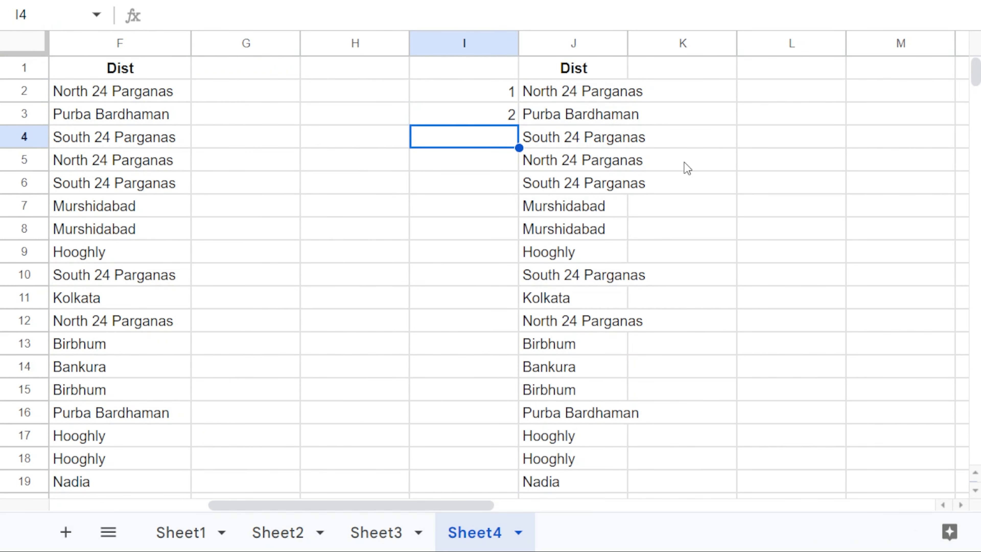
drag(501, 89, 501, 121)
double_click(518, 124)
scroll(519, 125, down, 3)
scroll(528, 160, up, 3)
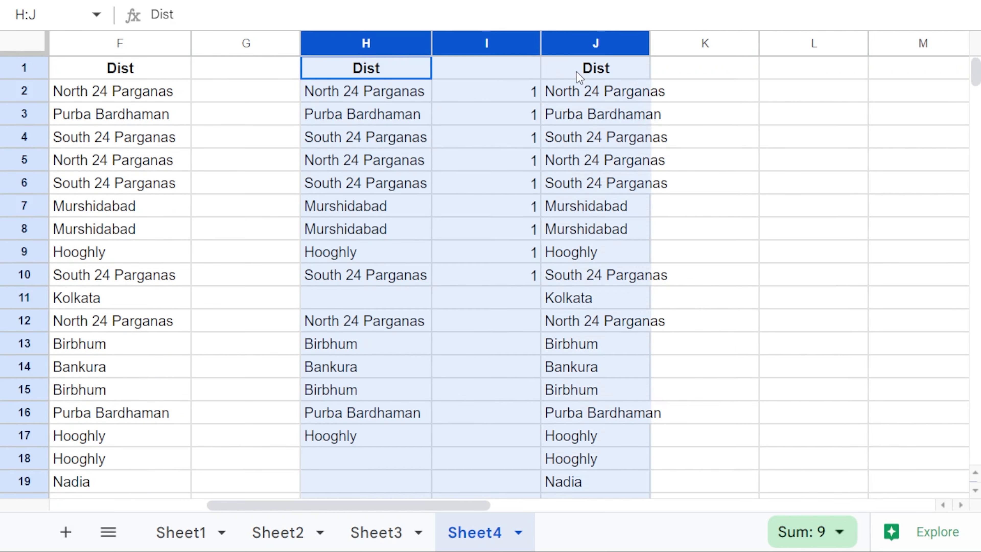
key(Delete)
click(527, 99)
text(1)
key(Return)
text(2)
key(Return)
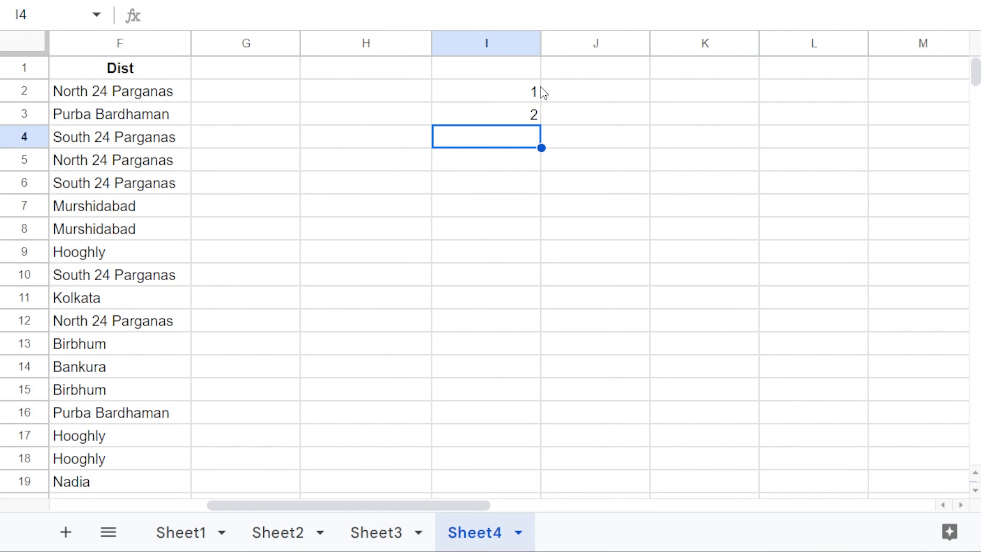
drag(537, 89, 526, 118)
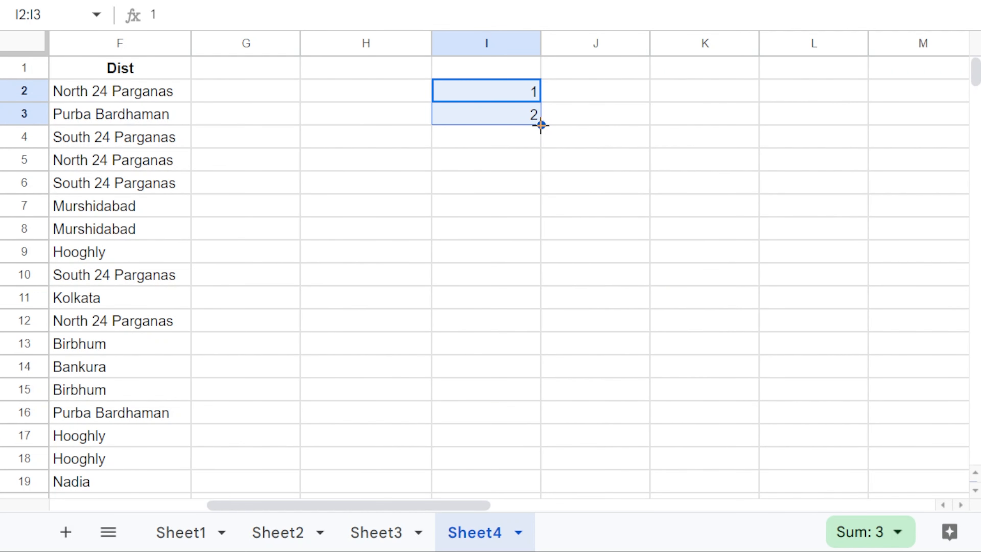